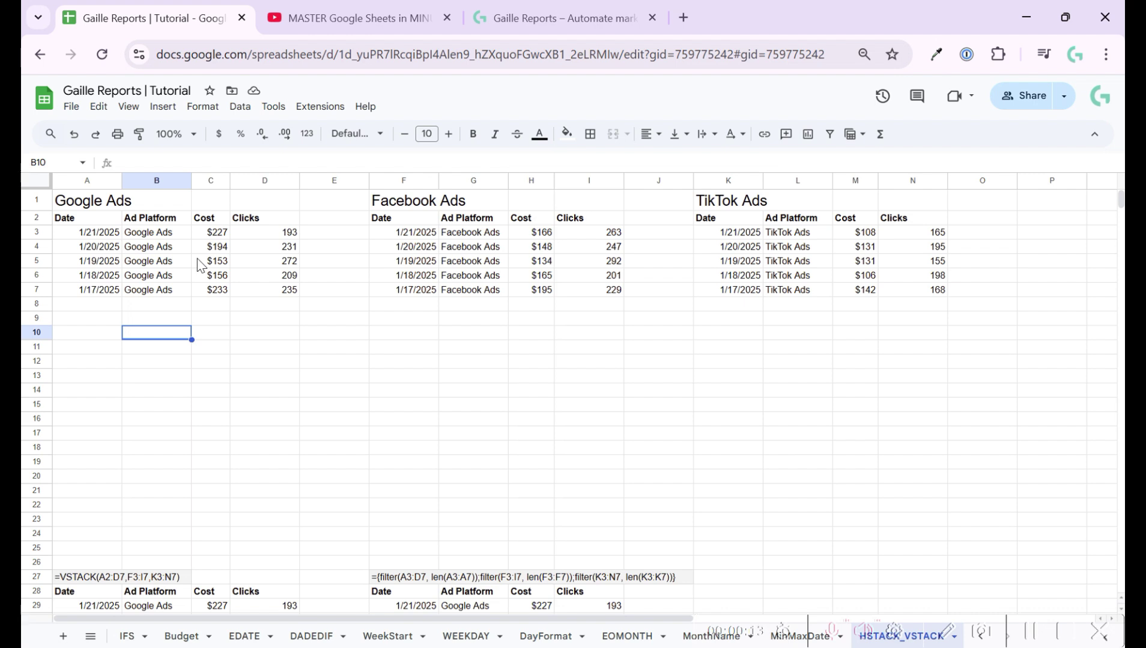
Step: Open the Gaille Reports Looker Studio template store, which lists 27 dashboard templates
{"action": "left_click", "coordinate": [510, 17]}
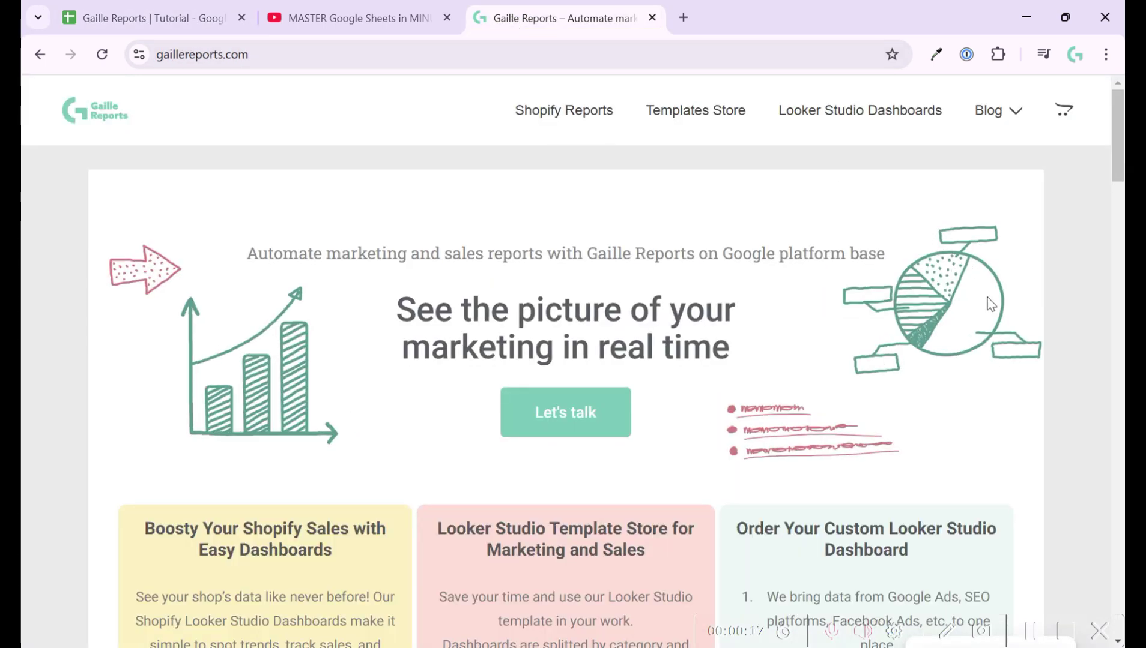
{"action": "scroll", "coordinate": [990, 305], "scroll_direction": "down", "scroll_amount": 2}
{"action": "scroll", "coordinate": [990, 305], "scroll_direction": "up", "scroll_amount": 2}
{"action": "mouse_move", "coordinate": [982, 120]}
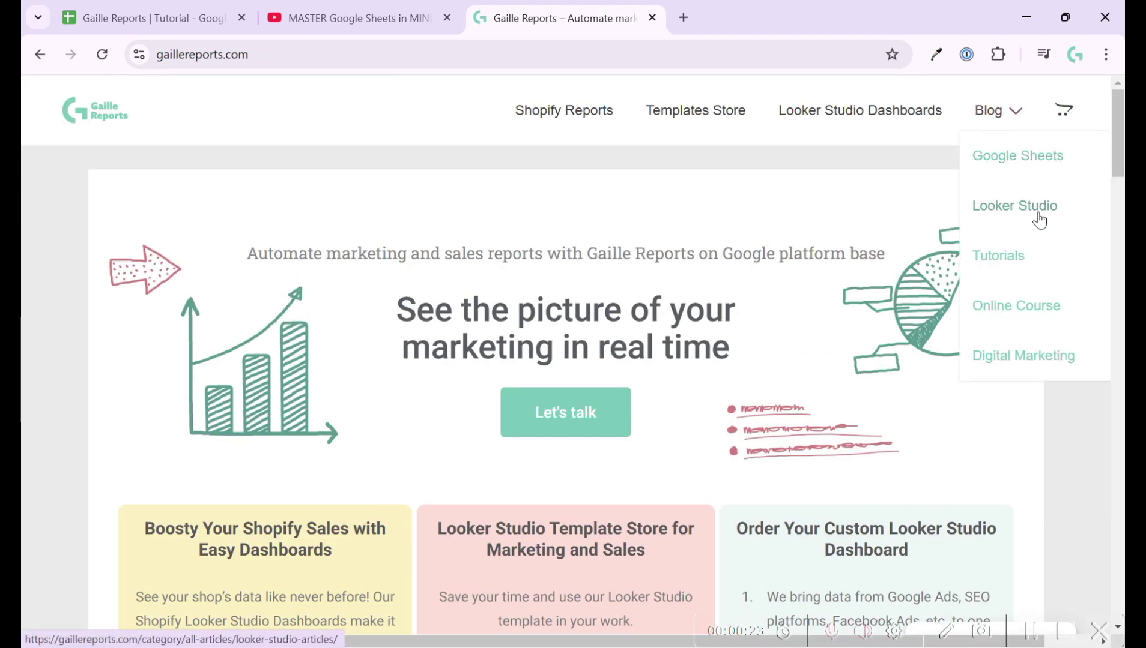
{"action": "scroll", "coordinate": [763, 326], "scroll_direction": "down", "scroll_amount": 5}
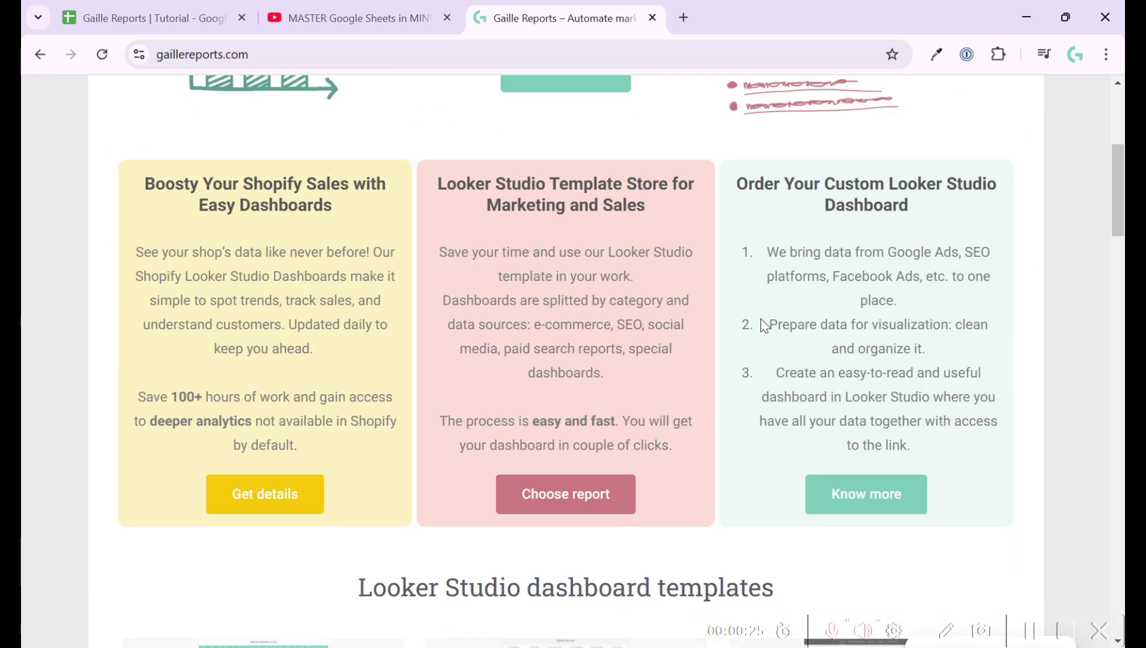
{"action": "left_click", "coordinate": [535, 491]}
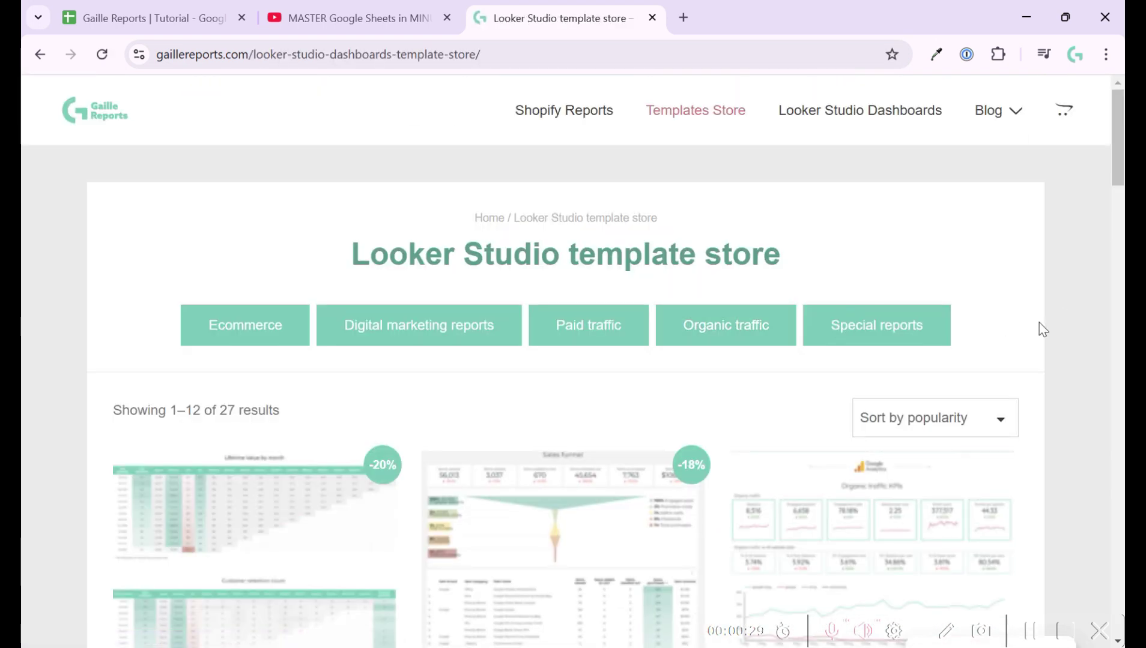
{"action": "scroll", "coordinate": [1061, 328], "scroll_direction": "down", "scroll_amount": 3}
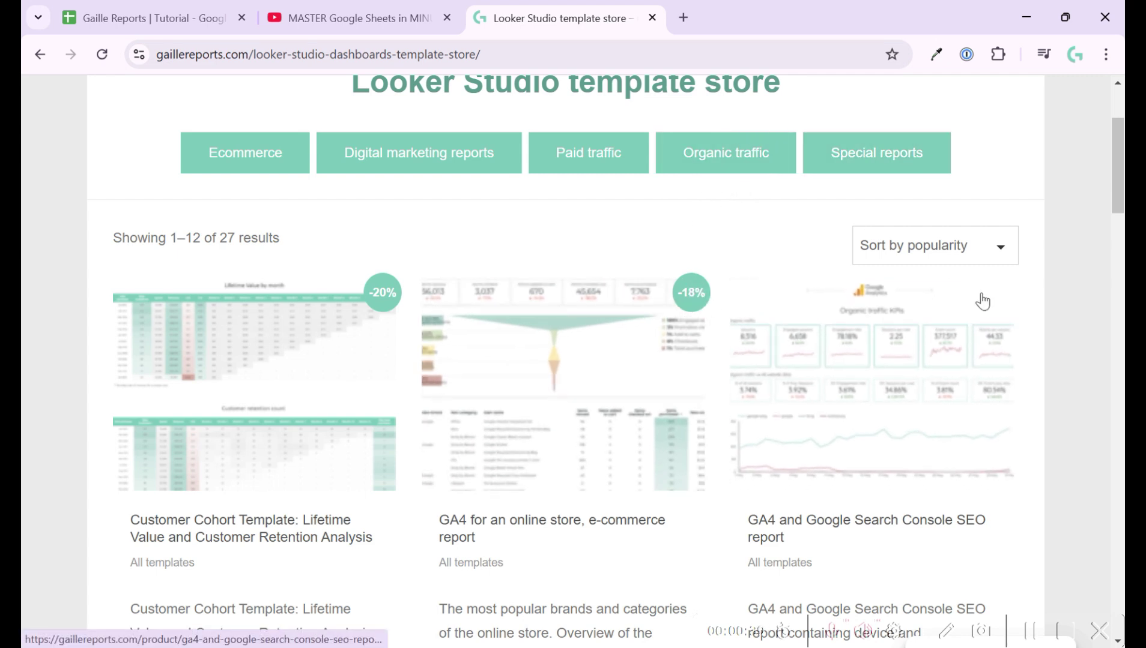
Step: Close the YouTube video tab and return to the Gaille Reports Tutorial spreadsheet
{"action": "left_click", "coordinate": [203, 17]}
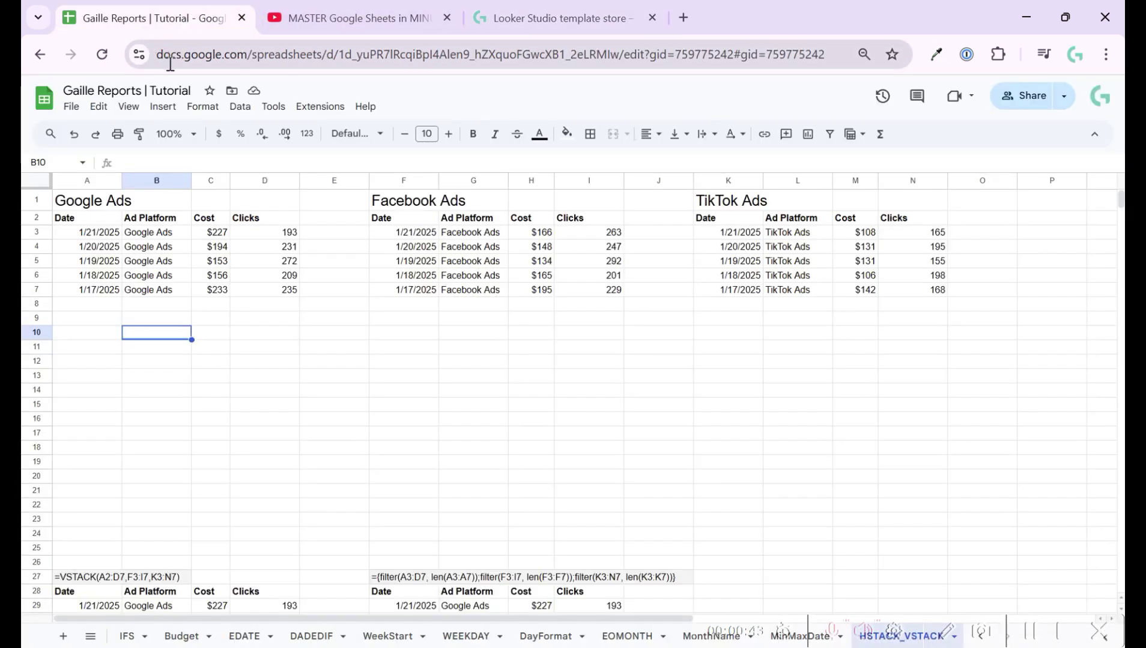
{"action": "left_click", "coordinate": [354, 18]}
{"action": "left_click", "coordinate": [455, 528]}
{"action": "left_click_drag", "start_coordinate": [625, 526], "coordinate": [47, 526]}
{"action": "left_click", "coordinate": [403, 524]}
{"action": "left_click", "coordinate": [447, 17]}
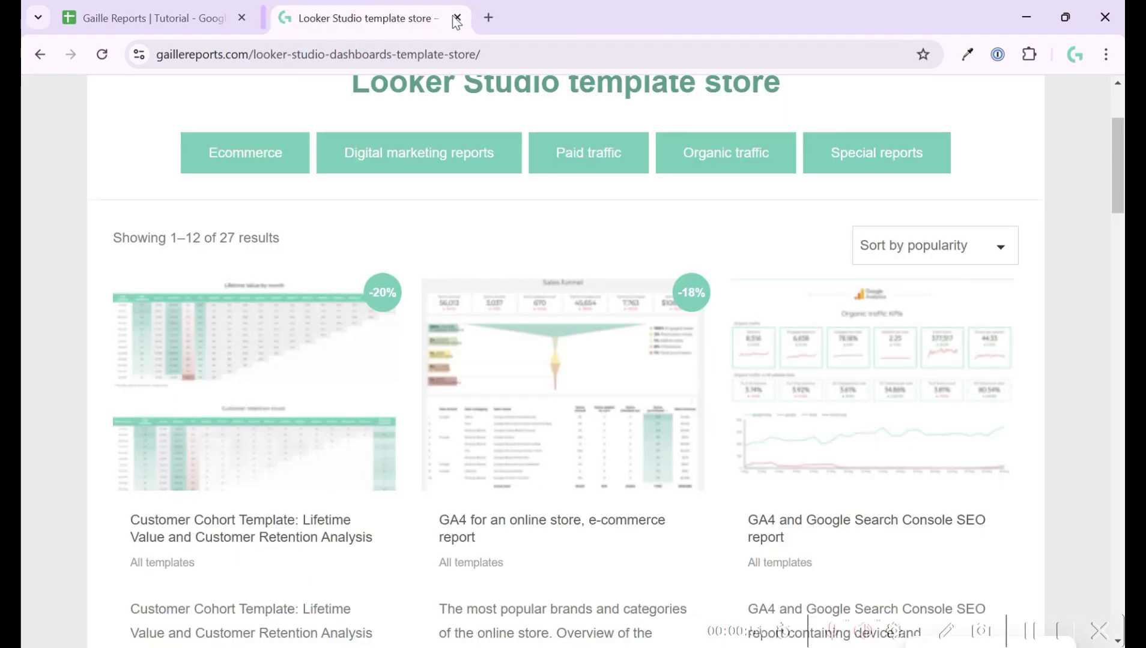
{"action": "left_click", "coordinate": [173, 18]}
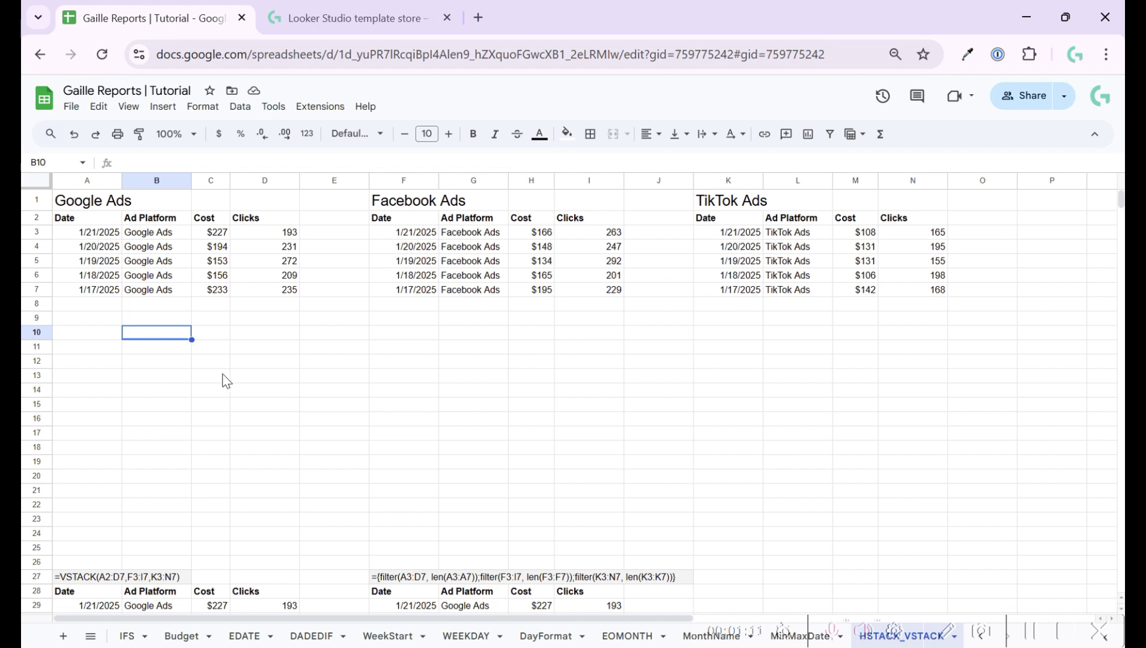
{"action": "left_click", "coordinate": [264, 391]}
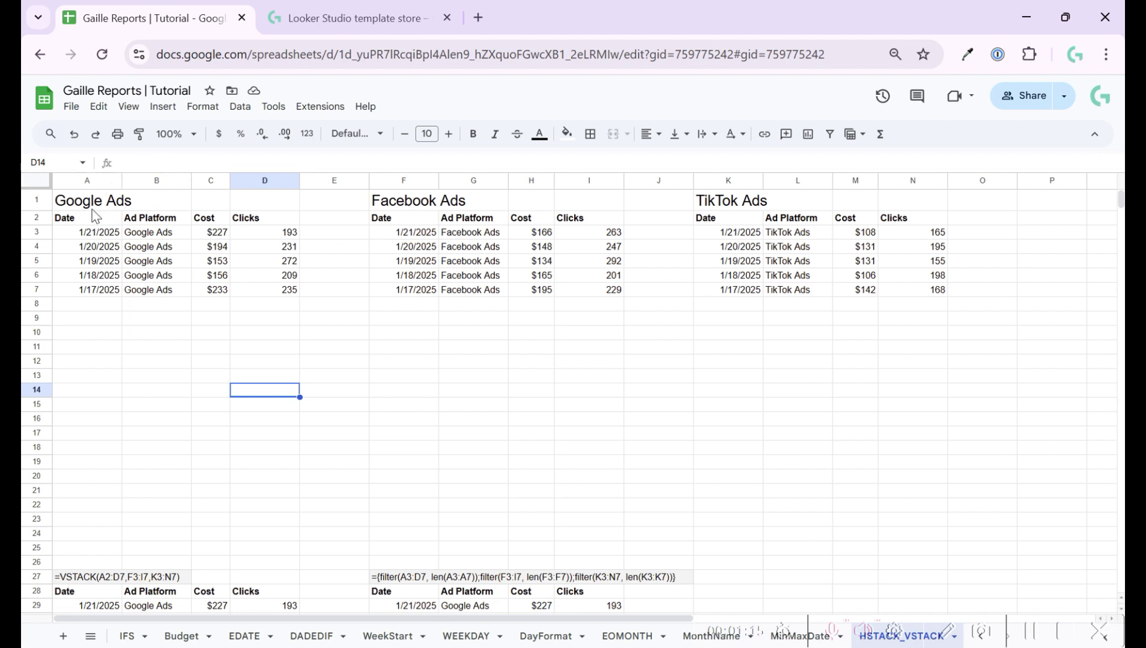
{"action": "left_click_drag", "start_coordinate": [96, 207], "coordinate": [259, 343]}
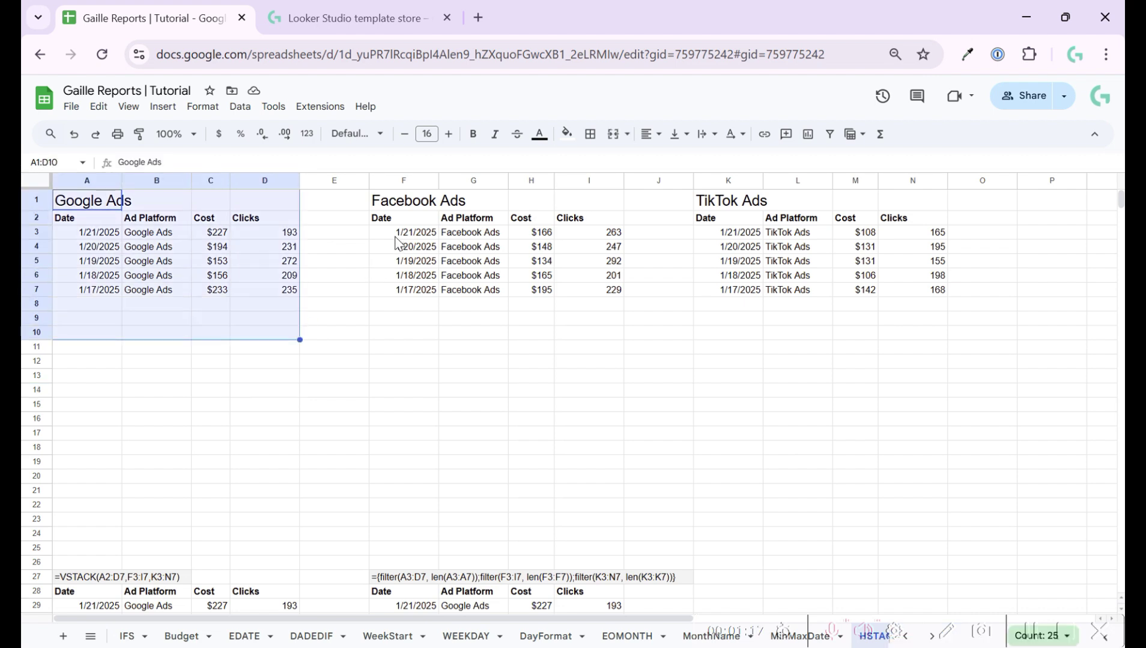
{"action": "left_click", "coordinate": [397, 215]}
{"action": "left_click_drag", "start_coordinate": [397, 215], "coordinate": [586, 393]}
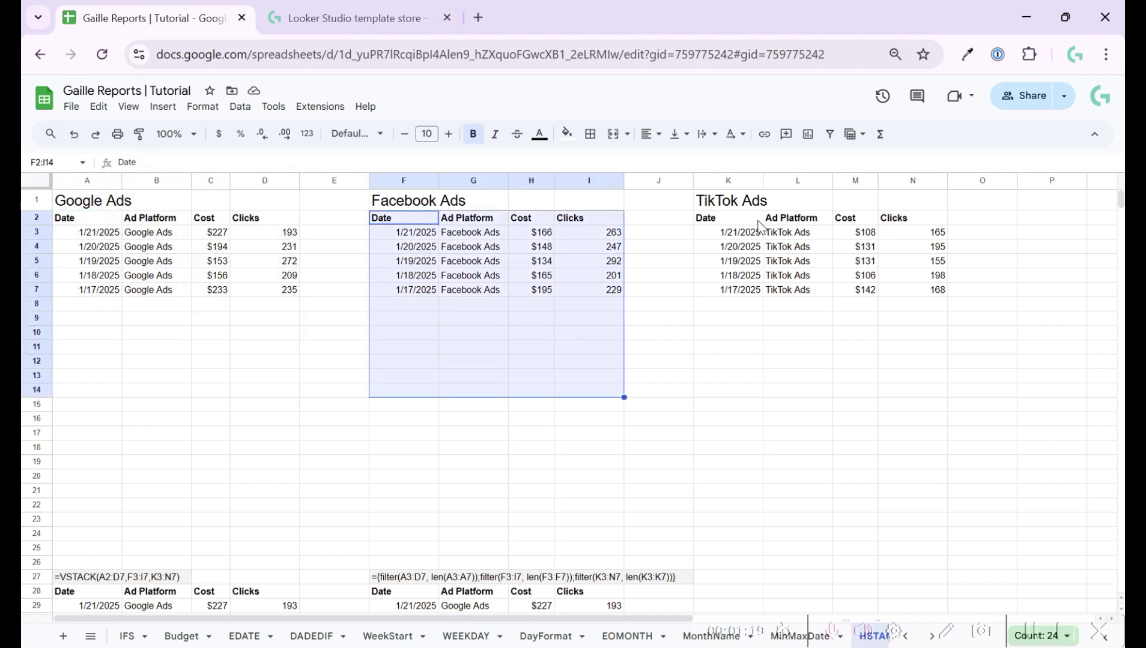
{"action": "left_click_drag", "start_coordinate": [755, 221], "coordinate": [915, 410]}
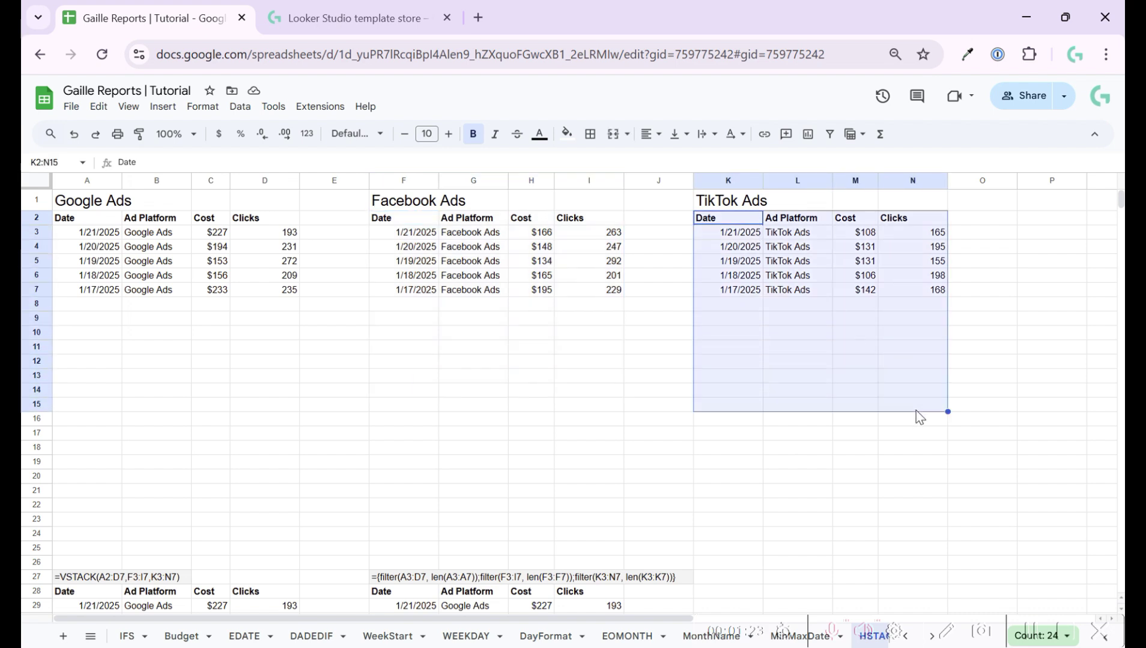
{"action": "left_click", "coordinate": [391, 333]}
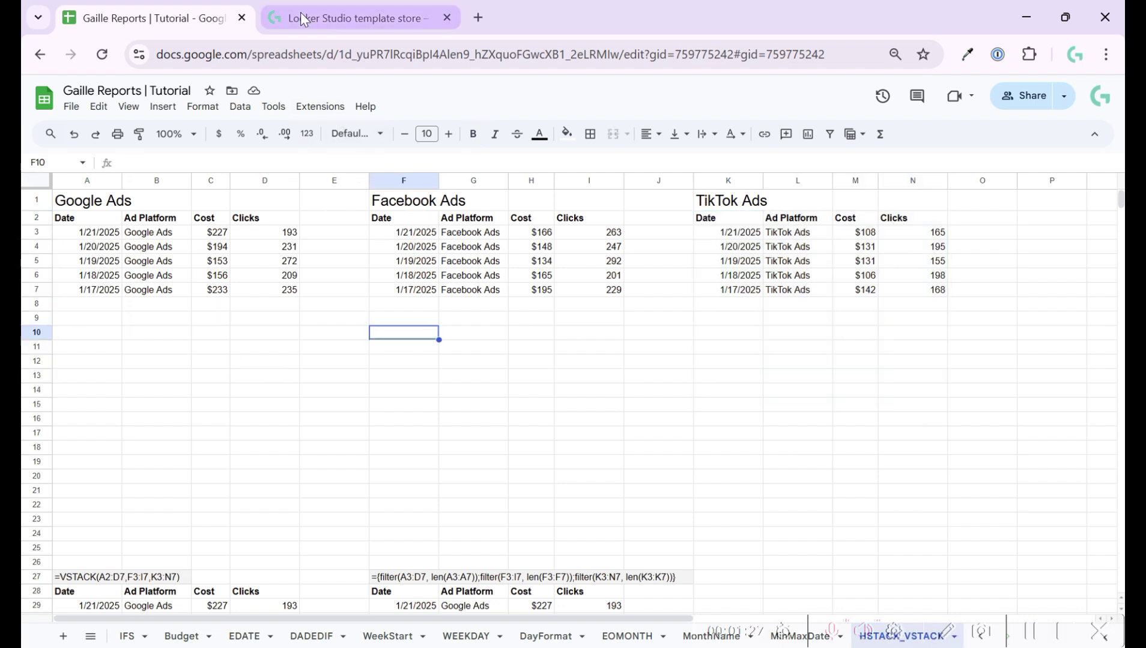
{"action": "left_click", "coordinate": [309, 106]}
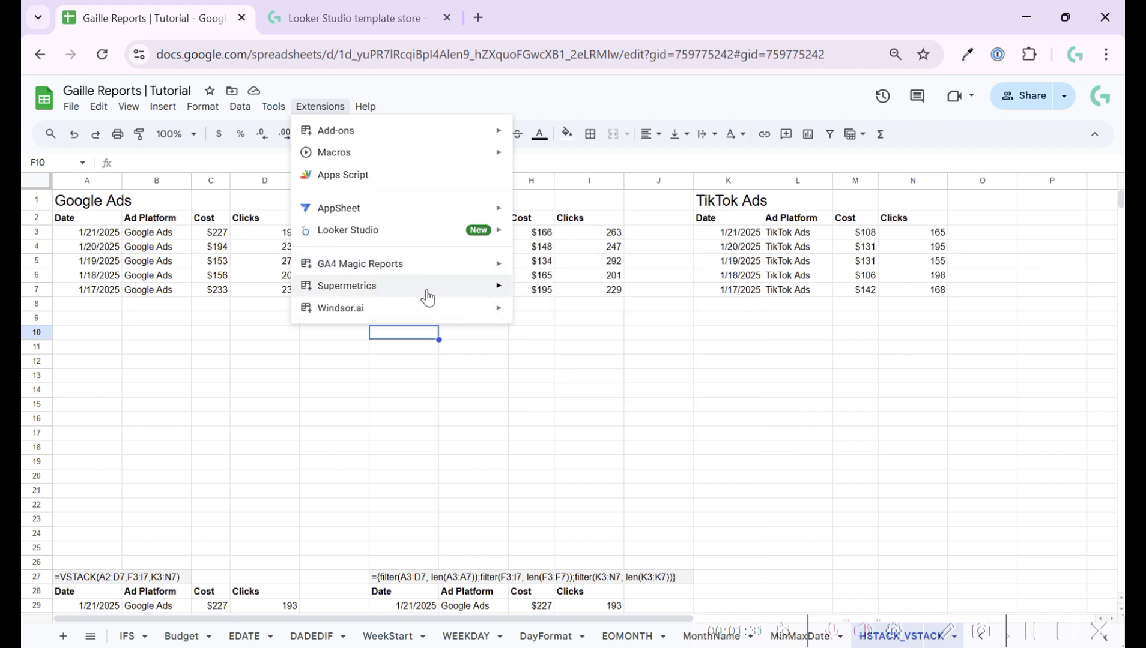
{"action": "mouse_move", "coordinate": [426, 293]}
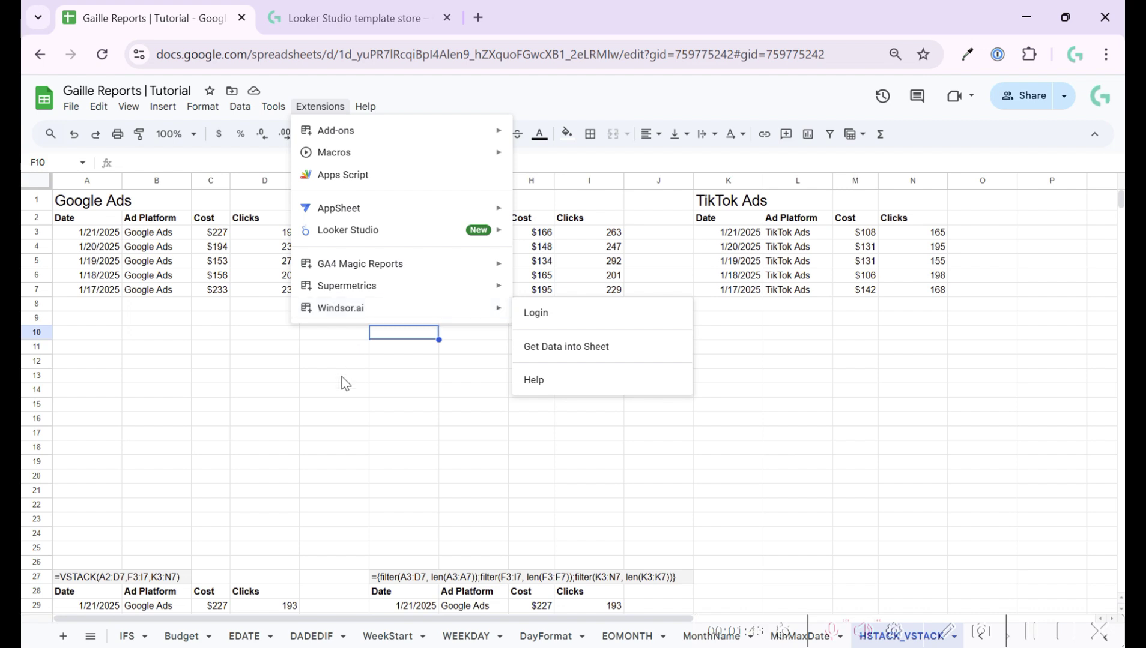
{"action": "left_click", "coordinate": [229, 319]}
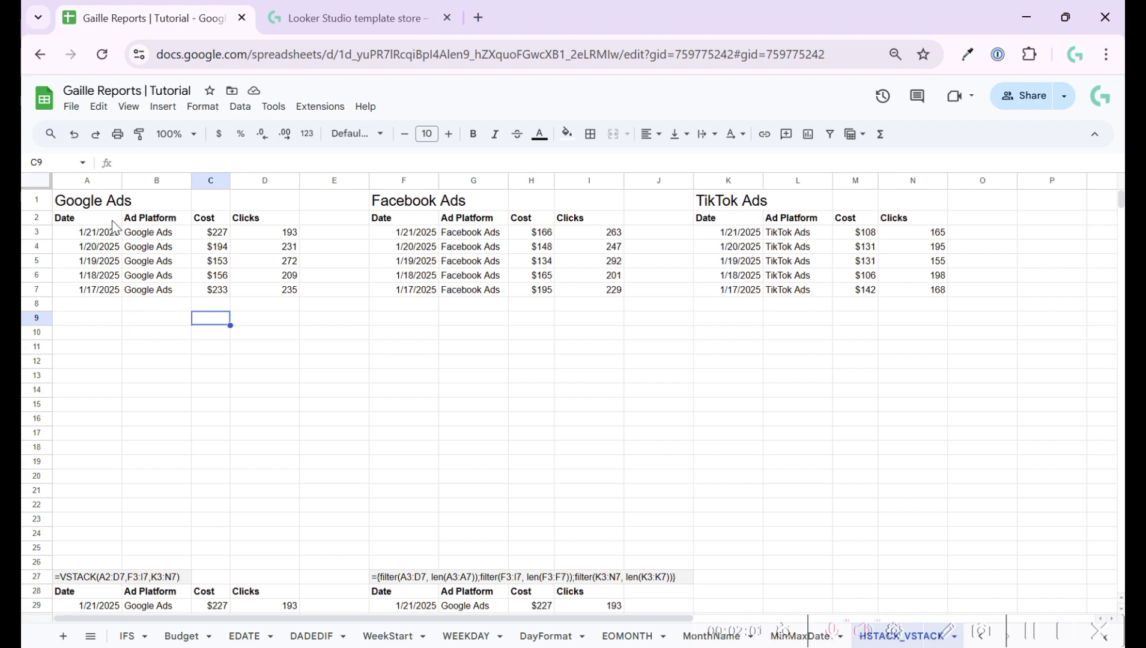
Step: Review the stacked results and inspect the filter formula text in F27
{"action": "scroll", "coordinate": [224, 408], "scroll_direction": "down", "scroll_amount": 7}
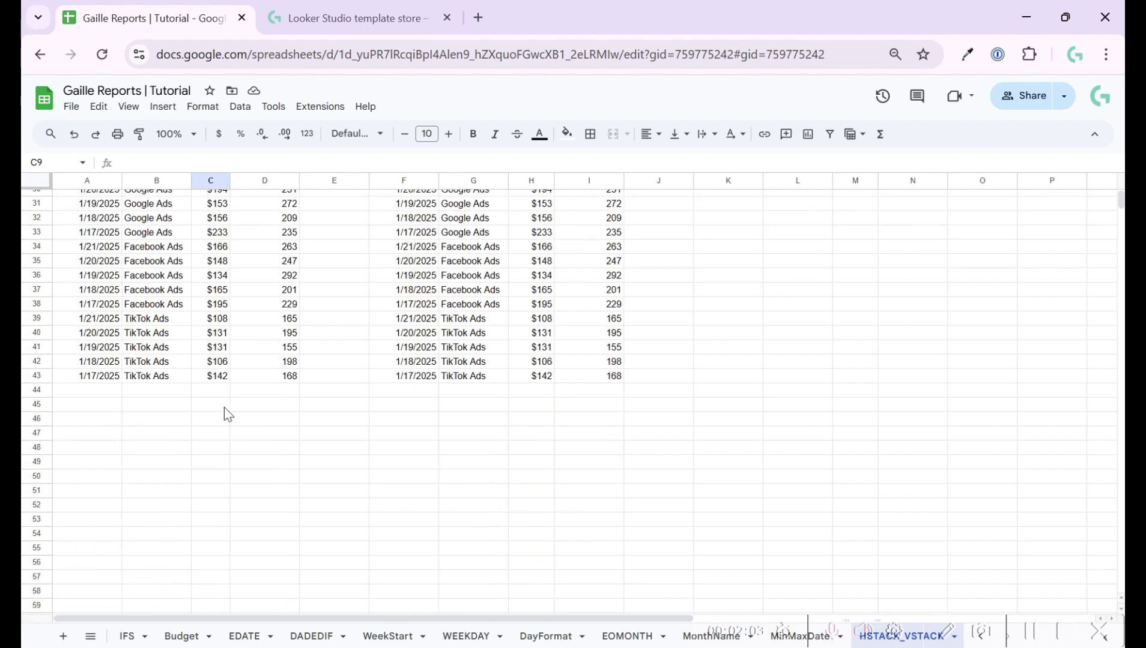
{"action": "scroll", "coordinate": [460, 555], "scroll_direction": "up", "scroll_amount": 4}
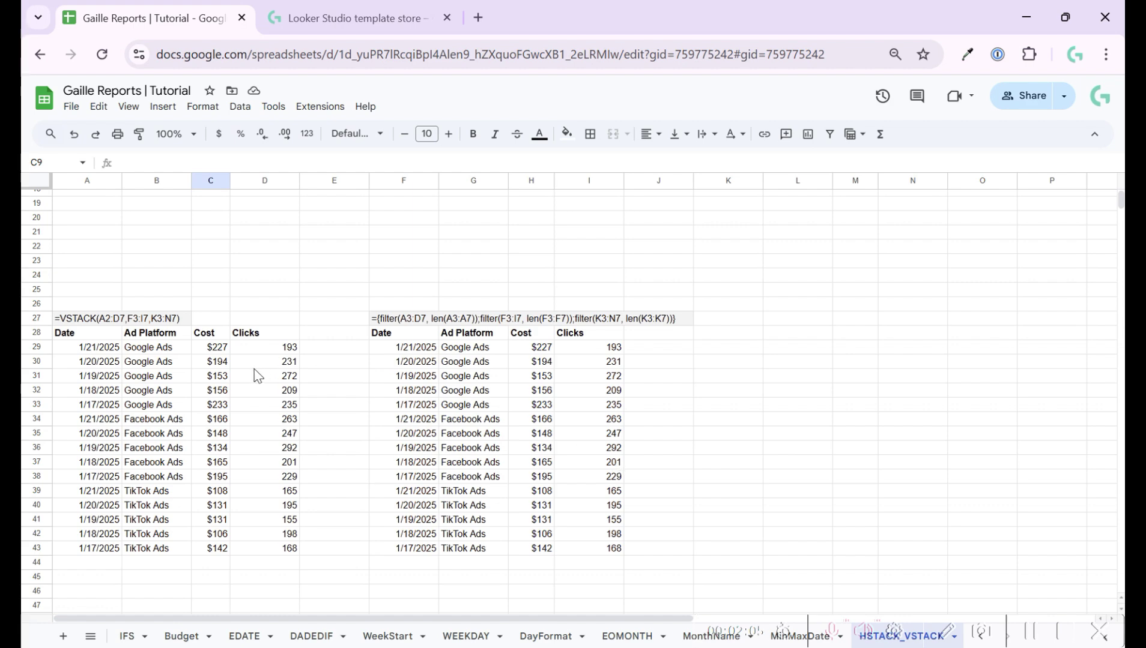
{"action": "scroll", "coordinate": [257, 375], "scroll_direction": "up", "scroll_amount": 6}
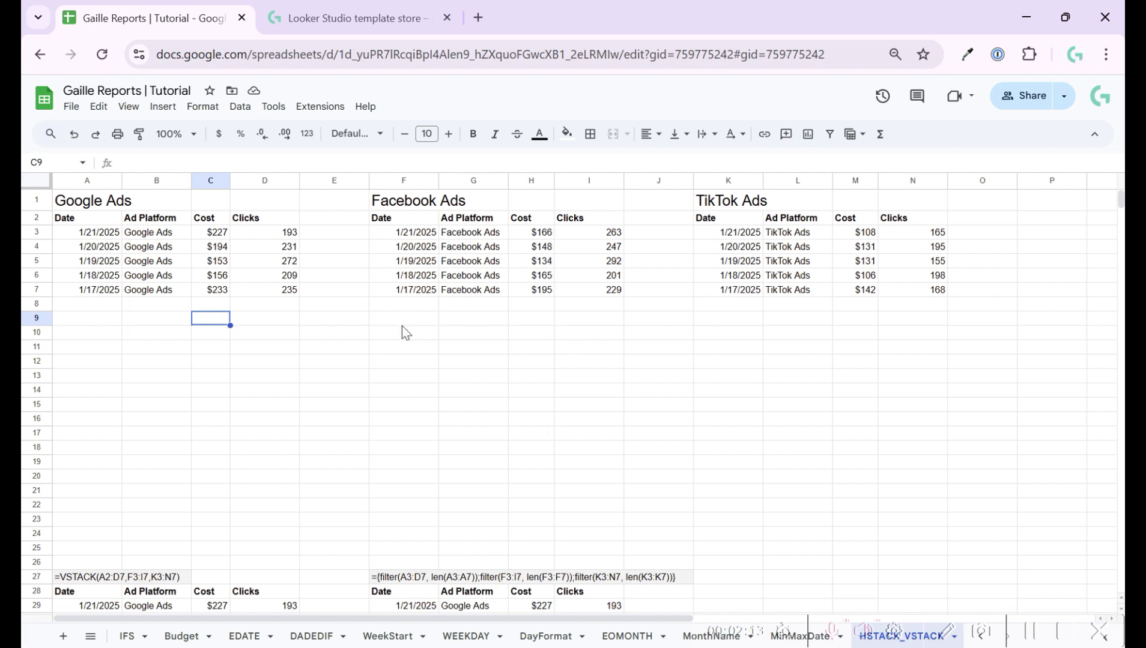
{"action": "scroll", "coordinate": [401, 326], "scroll_direction": "down", "scroll_amount": 2}
{"action": "left_click", "coordinate": [381, 493]}
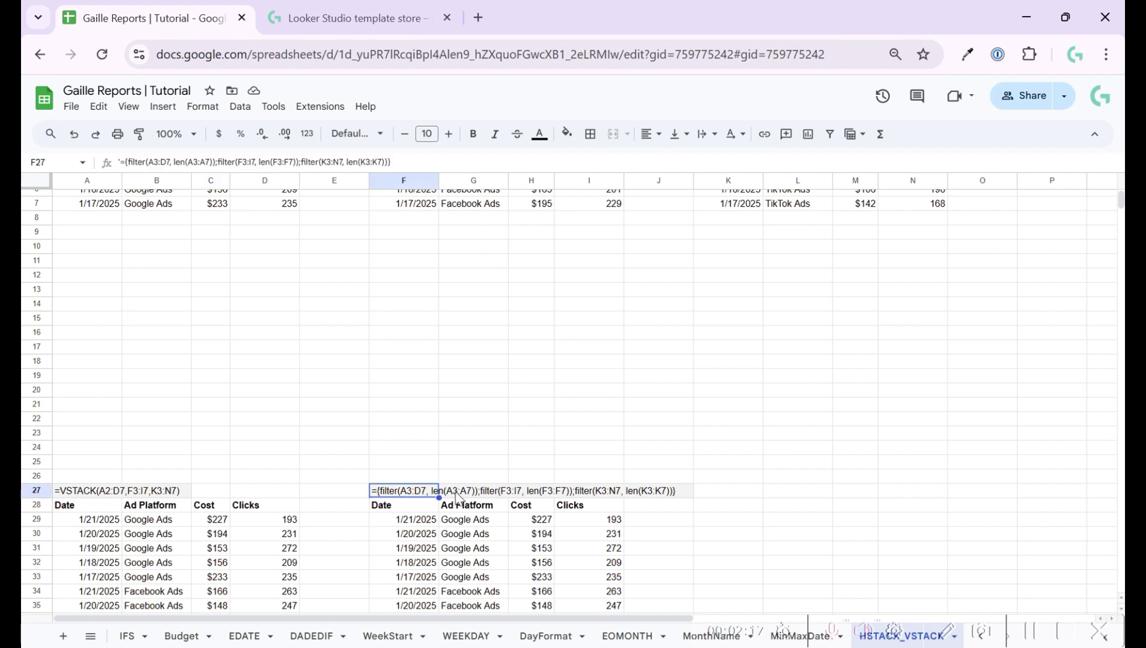
{"action": "scroll", "coordinate": [433, 333], "scroll_direction": "up", "scroll_amount": 2}
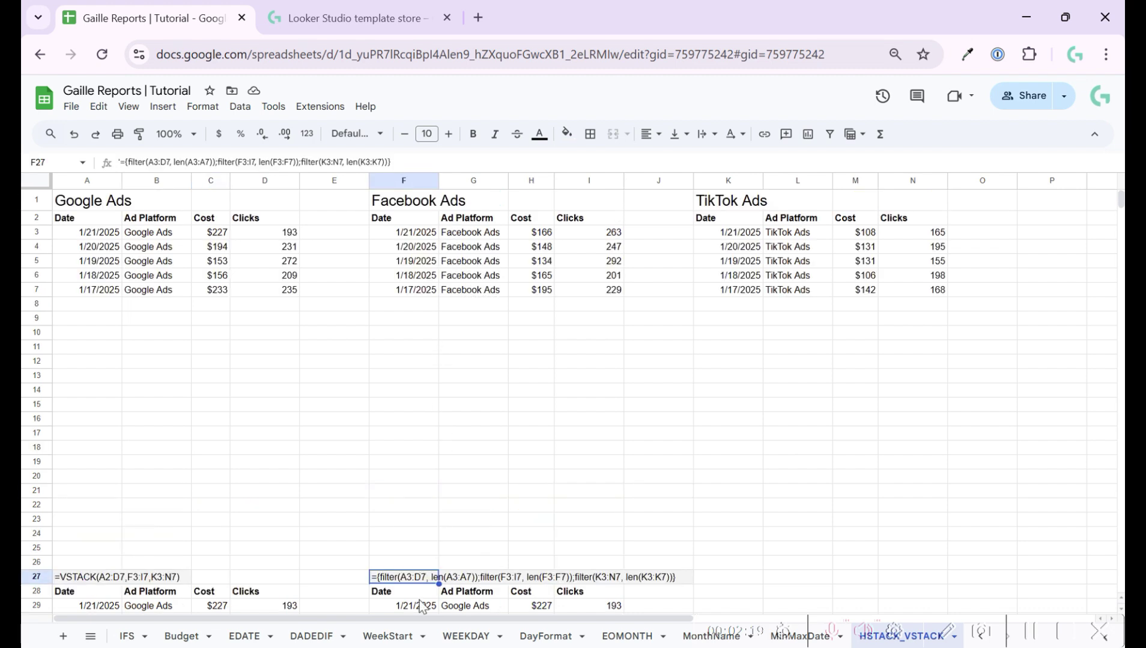
{"action": "scroll", "coordinate": [422, 604], "scroll_direction": "down", "scroll_amount": 2}
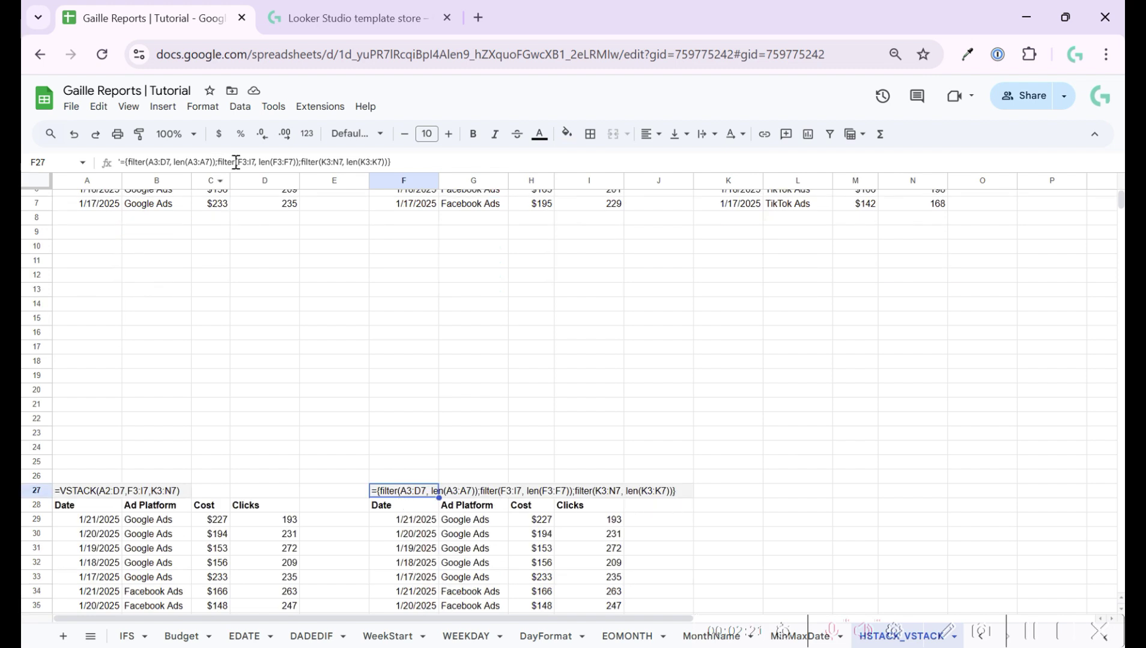
{"action": "double_click", "coordinate": [384, 492]}
{"action": "left_click", "coordinate": [769, 435]}
Step: Select the empty rows 8 through 23 between the source tables and the results
{"action": "scroll", "coordinate": [721, 437], "scroll_direction": "down", "scroll_amount": 3}
{"action": "left_click", "coordinate": [408, 323]}
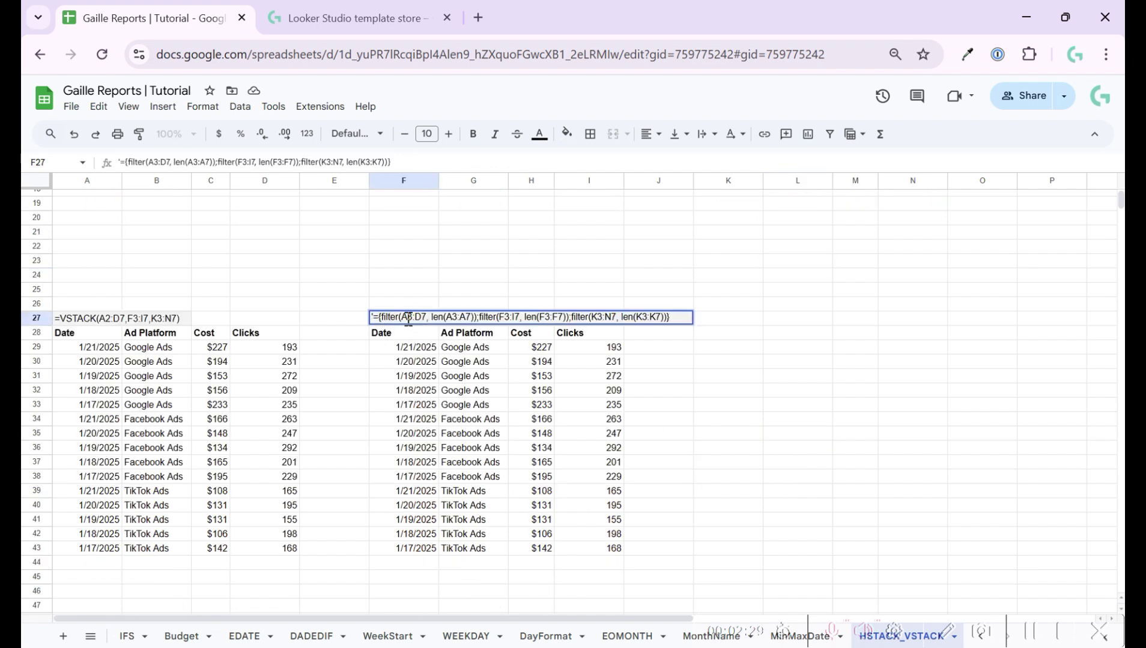
{"action": "left_click", "coordinate": [412, 276]}
{"action": "scroll", "coordinate": [193, 231], "scroll_direction": "up", "scroll_amount": 5}
{"action": "left_click_drag", "start_coordinate": [36, 304], "coordinate": [39, 519]}
Step: Delete rows 8–23, then highlight filter(A3:D7, len(A3:A7)) in the F11 formula
{"action": "right_click", "coordinate": [41, 491]}
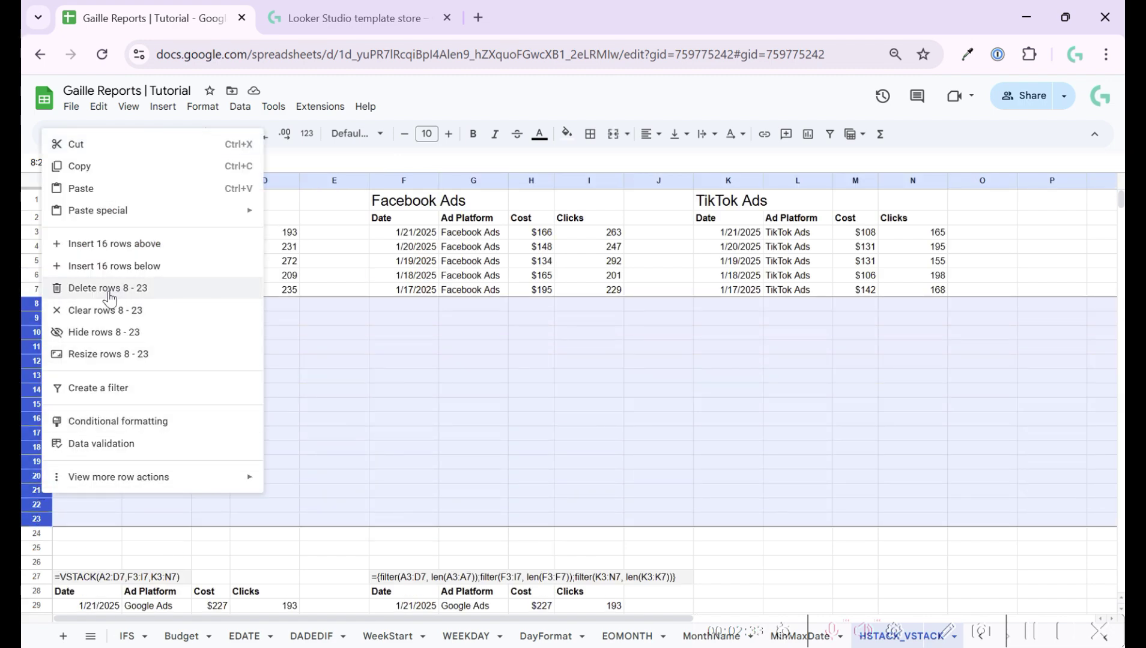
{"action": "left_click", "coordinate": [90, 289]}
{"action": "left_click", "coordinate": [473, 332]}
{"action": "left_click", "coordinate": [407, 350]}
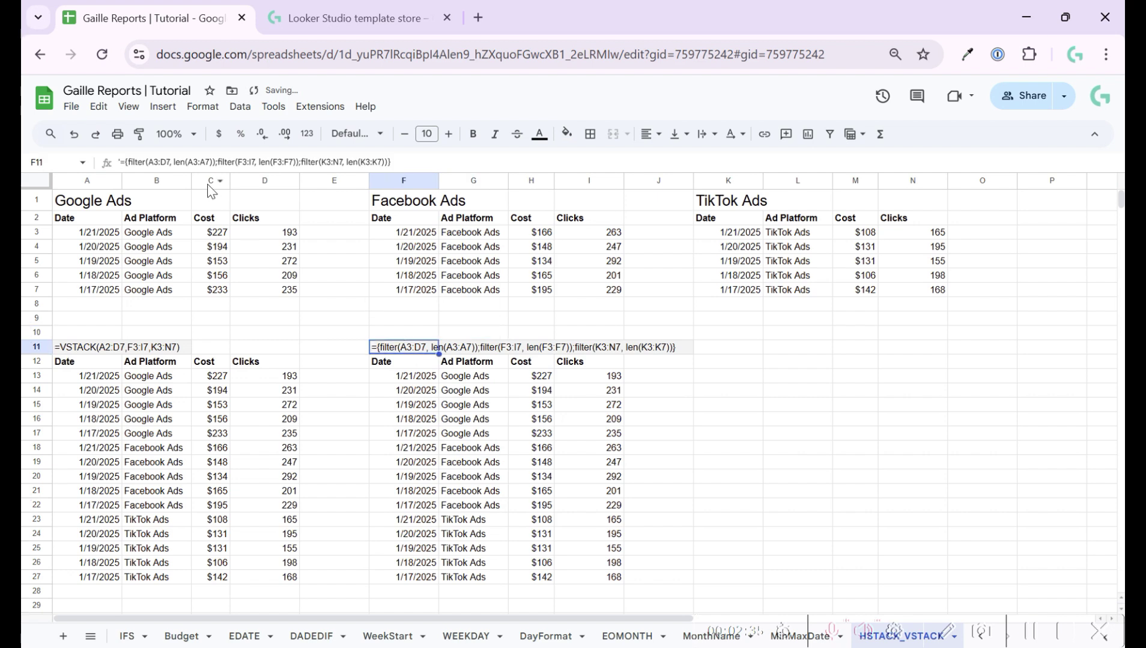
{"action": "left_click_drag", "start_coordinate": [218, 161], "coordinate": [126, 159]}
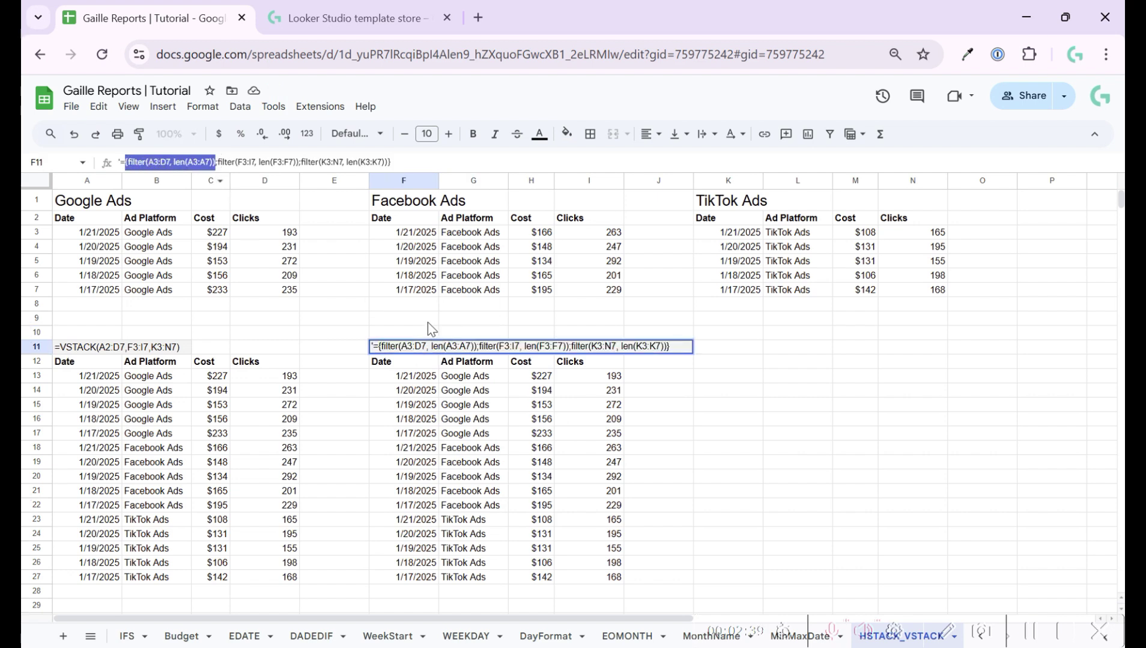
{"action": "left_click", "coordinate": [128, 162]}
{"action": "left_click_drag", "start_coordinate": [129, 162], "coordinate": [215, 162]}
{"action": "key", "text": "ctrl+c"}
Step: Start an array formula in L11 with ={ and the pasted filter over Google Ads data A3:D7
{"action": "left_click", "coordinate": [398, 314]}
{"action": "double_click", "coordinate": [401, 324]}
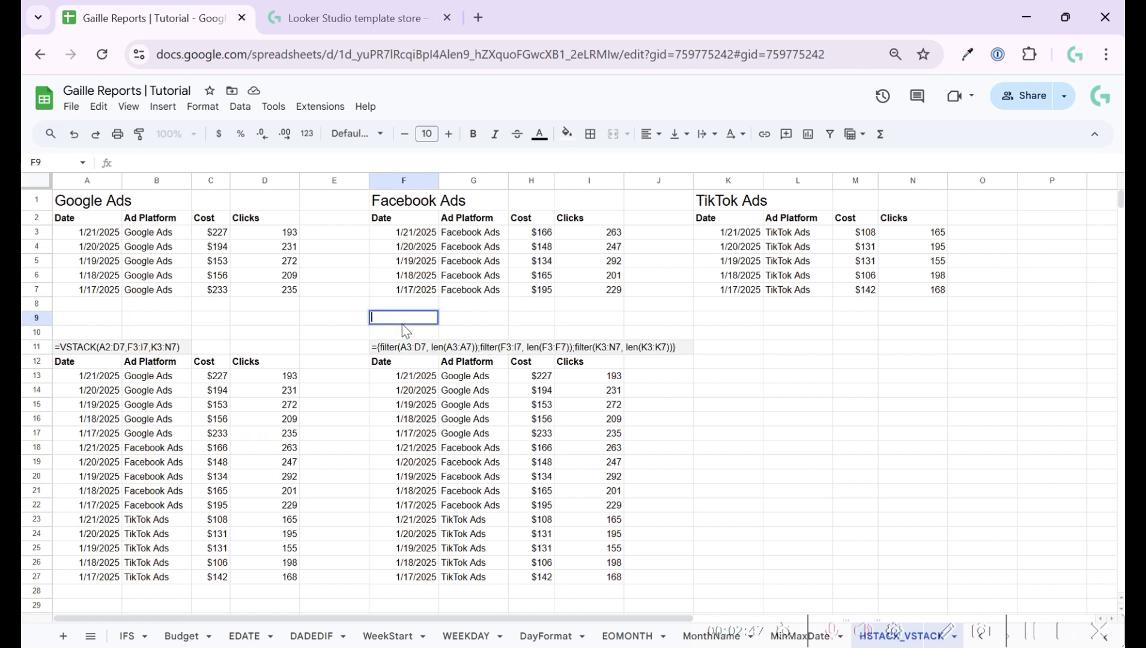
{"action": "left_click", "coordinate": [792, 350]}
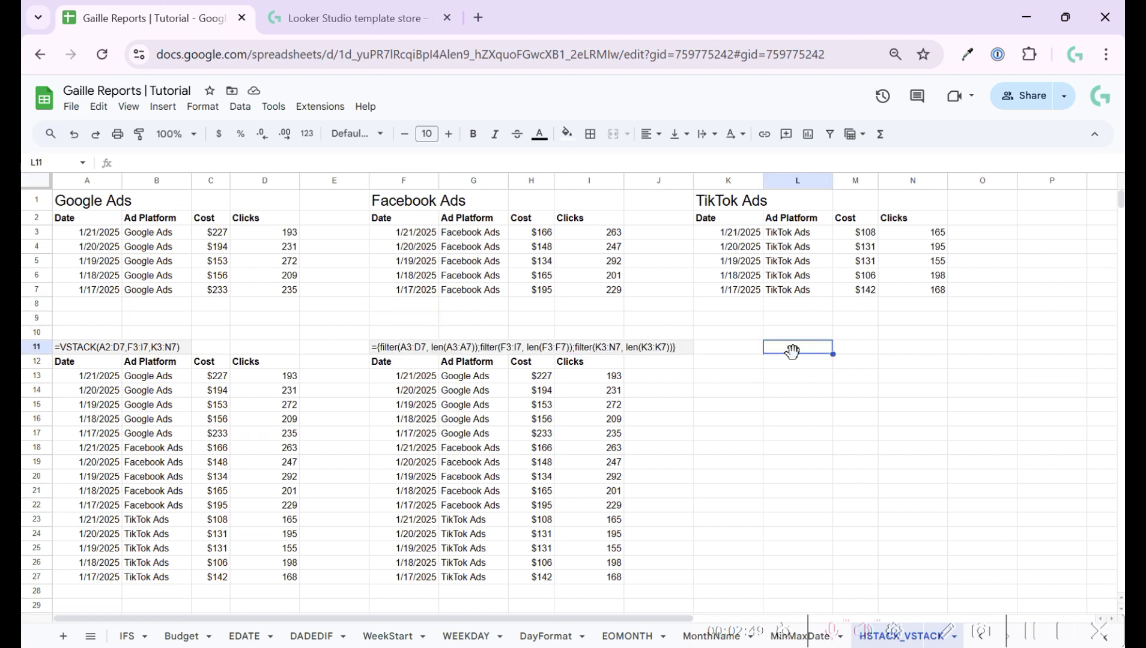
{"action": "type", "text": "={"}
{"action": "key", "text": "ctrl+v"}
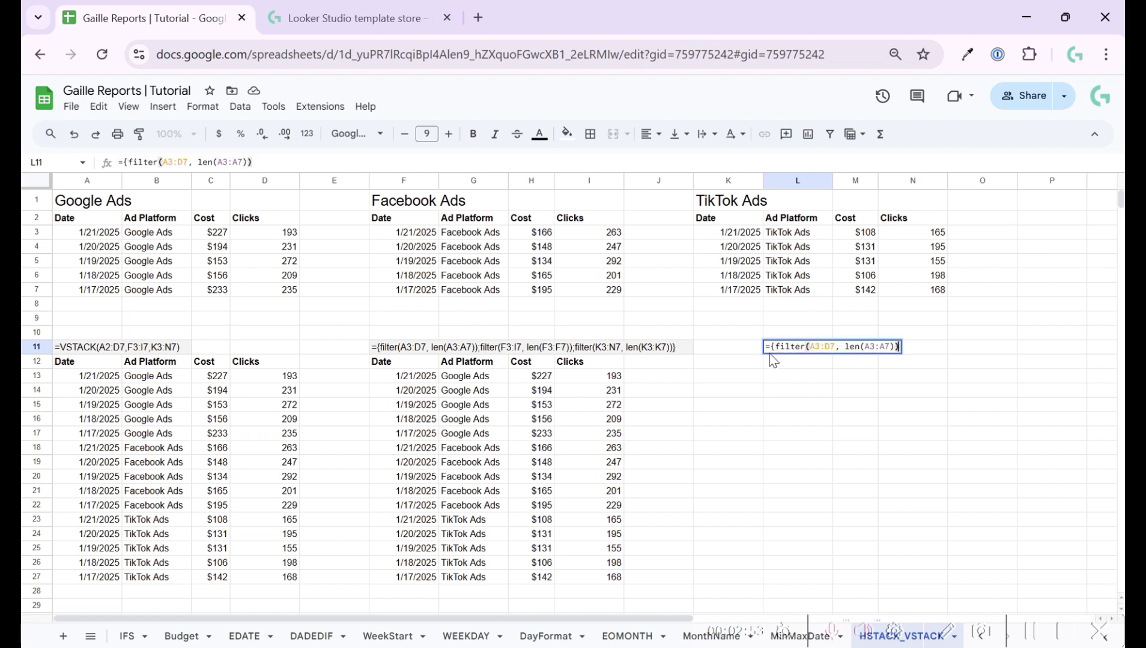
{"action": "left_click", "coordinate": [819, 349]}
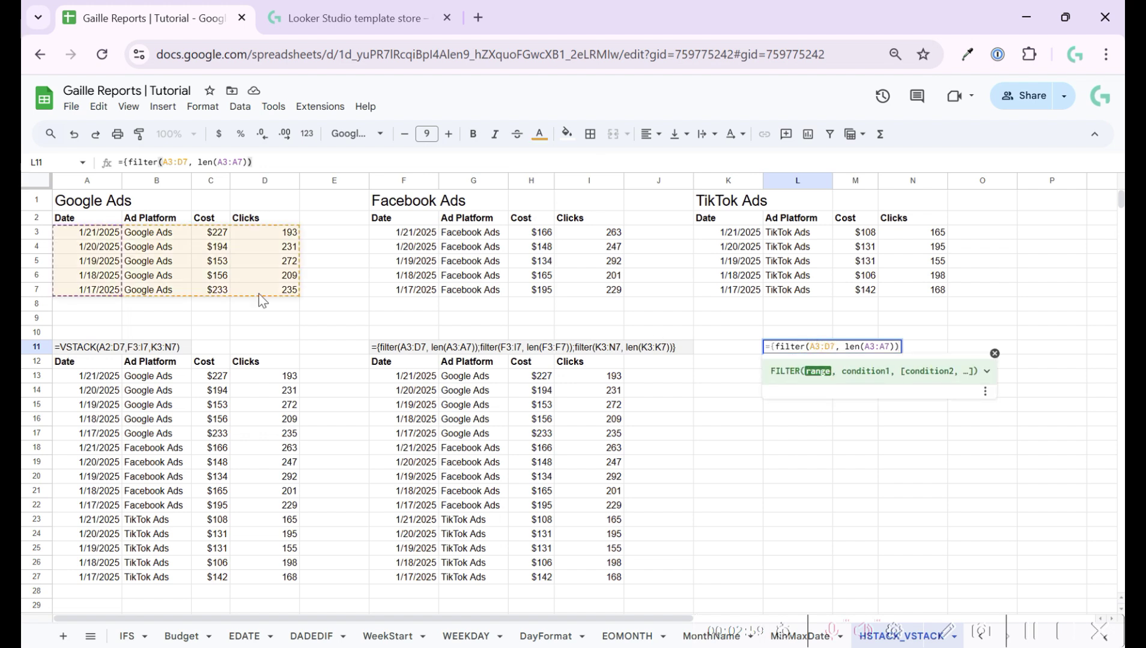
{"action": "left_click_drag", "start_coordinate": [107, 236], "coordinate": [251, 293]}
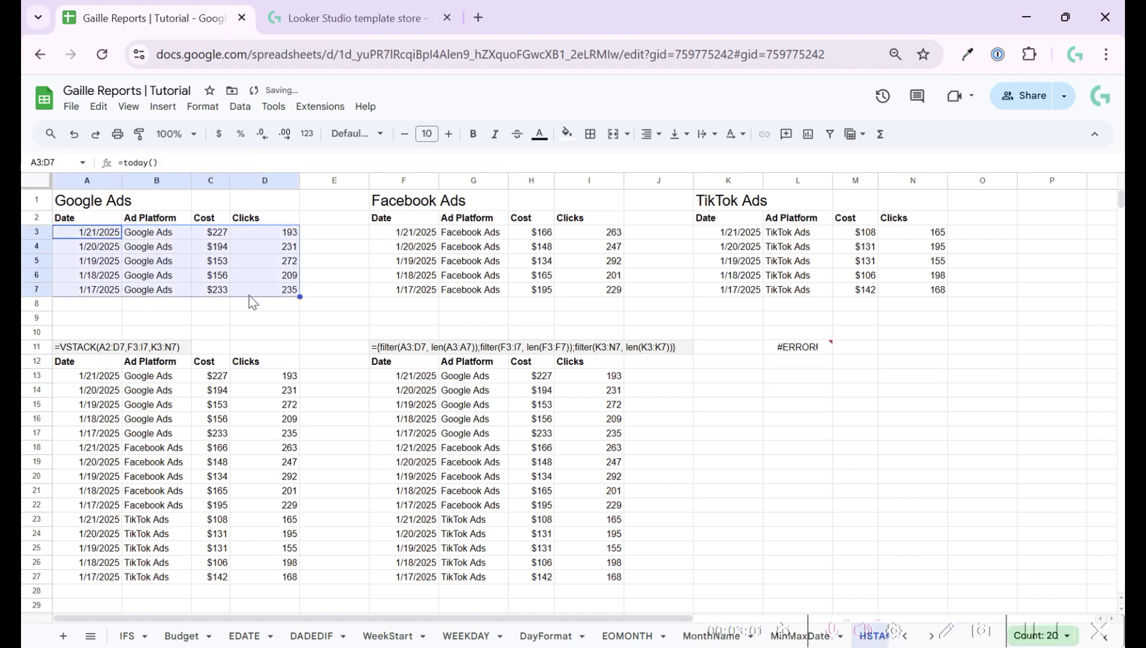
Step: Fix L11 to ={filter(A3:D, len(A3:A))} with open-ended ranges and corrected parentheses
{"action": "left_click", "coordinate": [784, 349]}
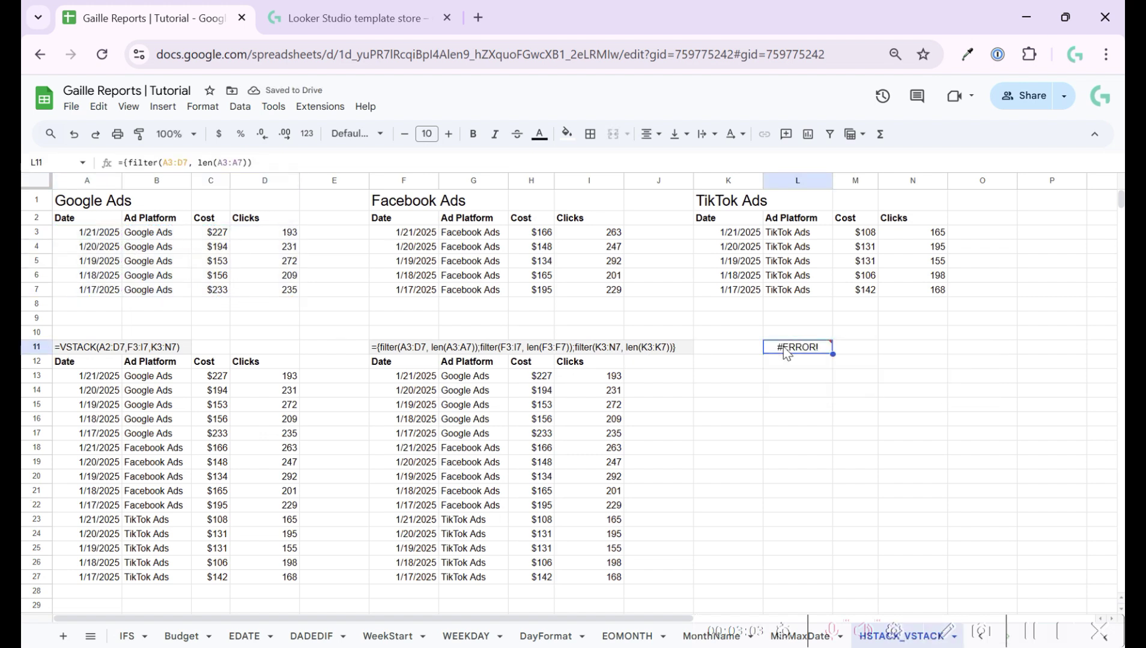
{"action": "double_click", "coordinate": [783, 348]}
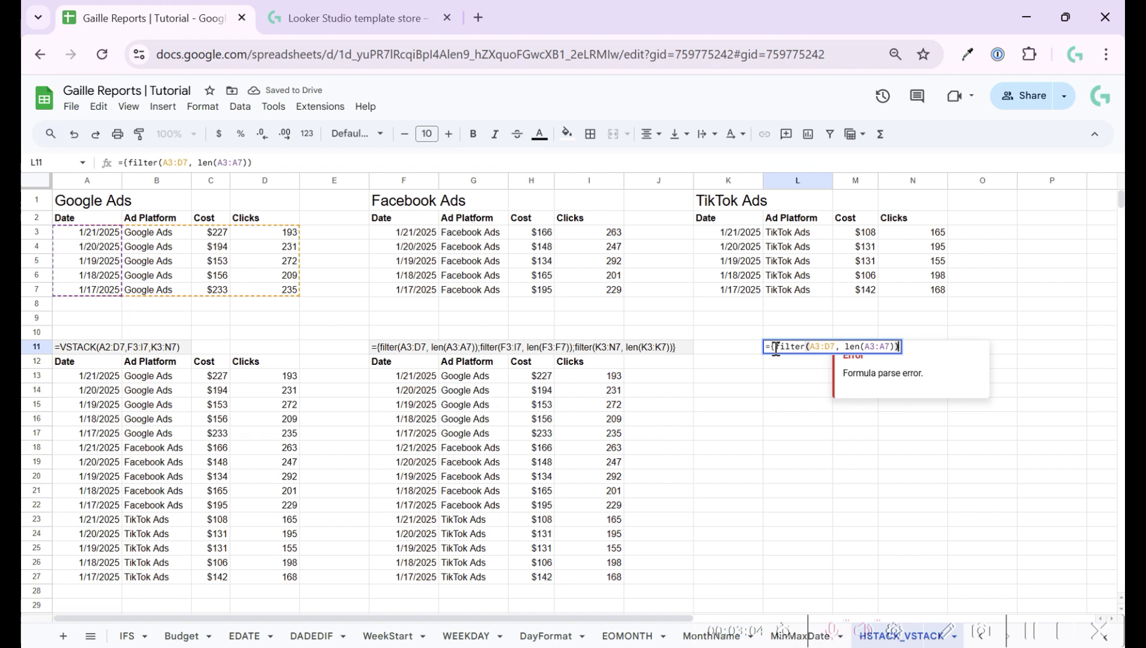
{"action": "left_click", "coordinate": [836, 348]}
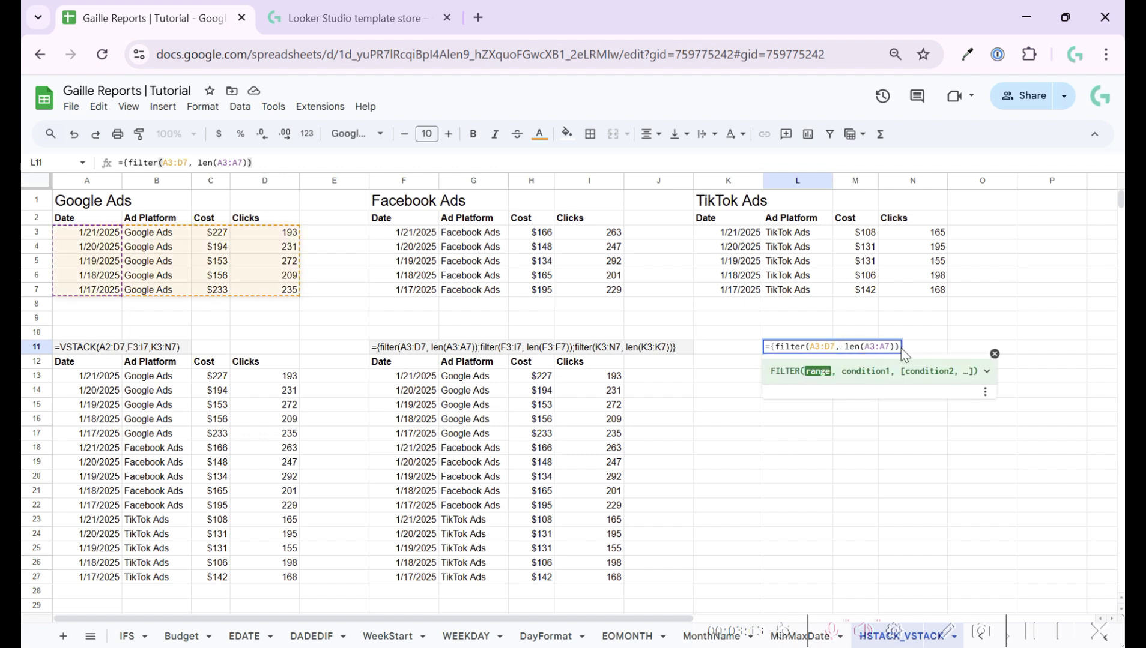
{"action": "key", "text": "BackSpace"}
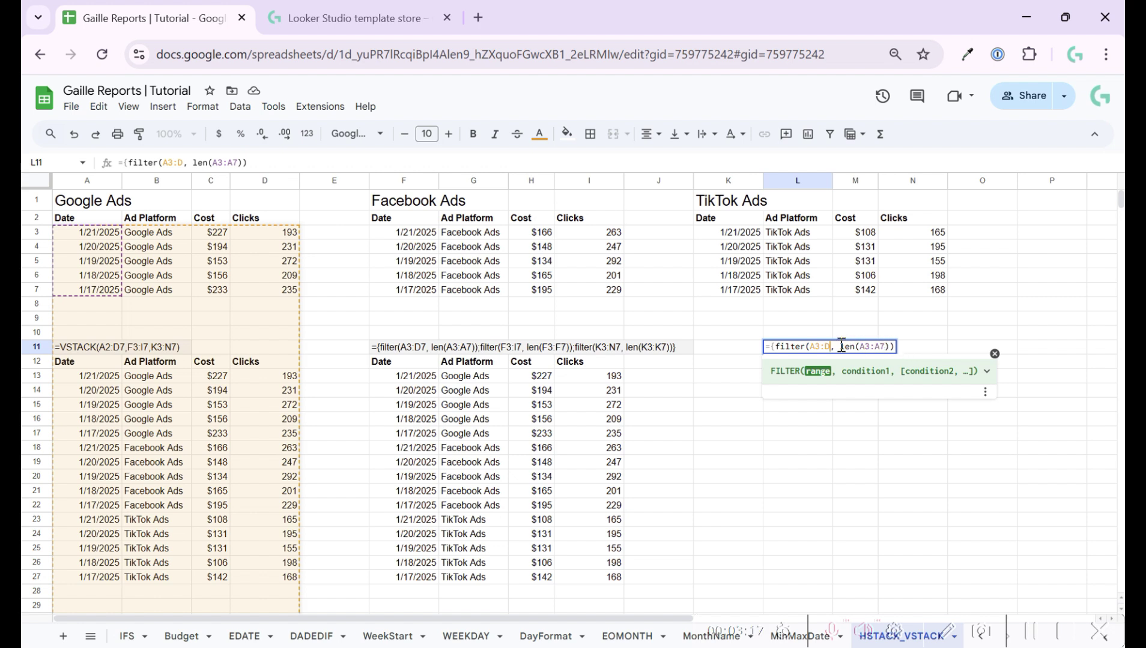
{"action": "left_click_drag", "start_coordinate": [844, 346], "coordinate": [862, 347]}
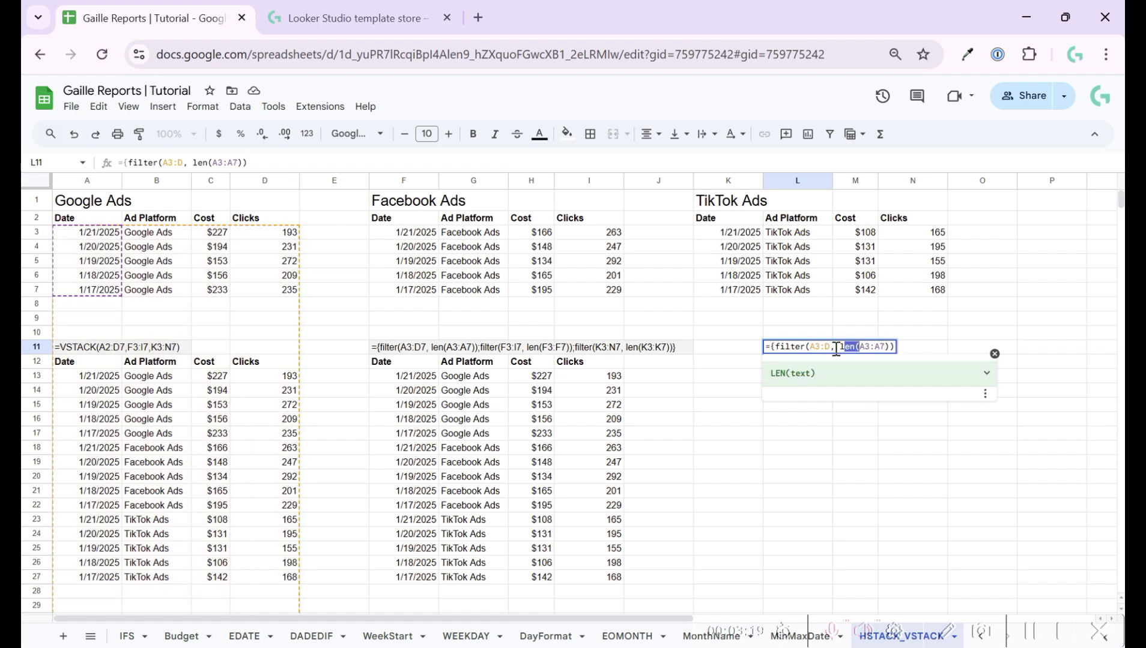
{"action": "left_click_drag", "start_coordinate": [831, 347], "coordinate": [811, 346]}
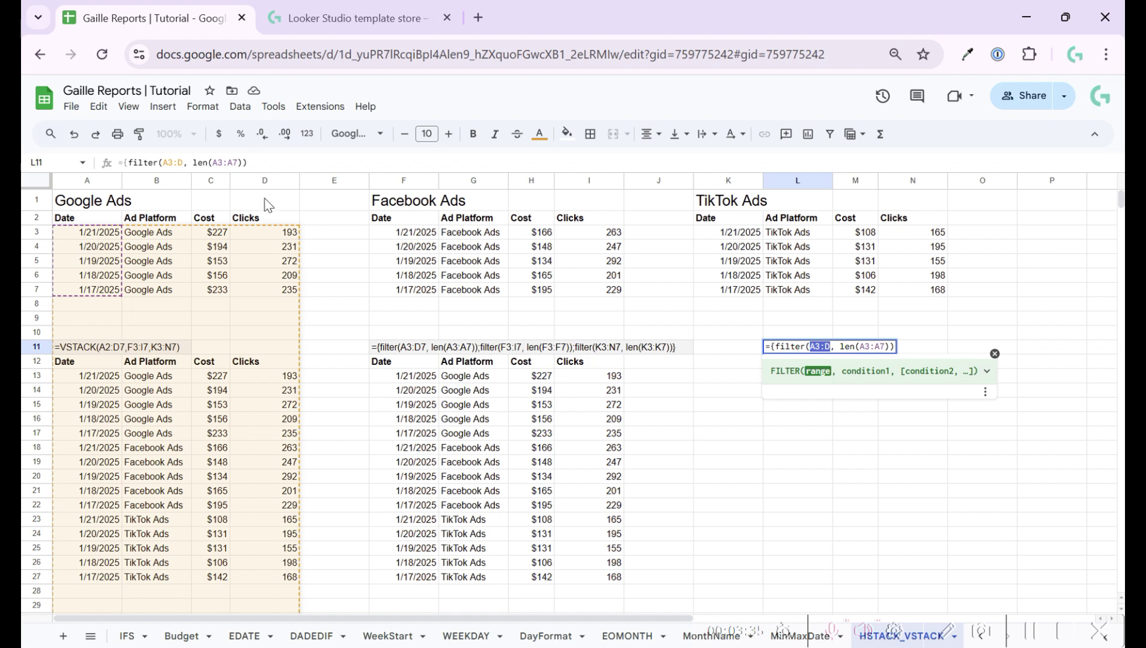
{"action": "left_click", "coordinate": [829, 347]}
{"action": "left_click_drag", "start_coordinate": [829, 347], "coordinate": [809, 346]}
{"action": "left_click", "coordinate": [886, 347]}
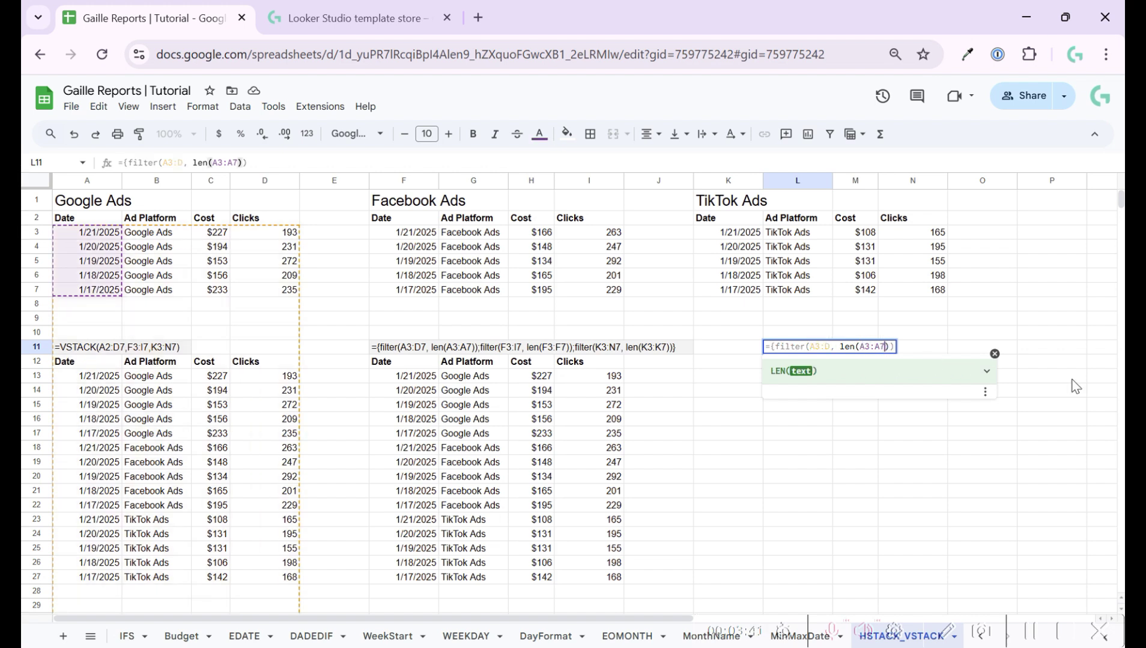
{"action": "key", "text": "Delete"}
{"action": "key", "text": "BackSpace"}
{"action": "type", "text": ")"}
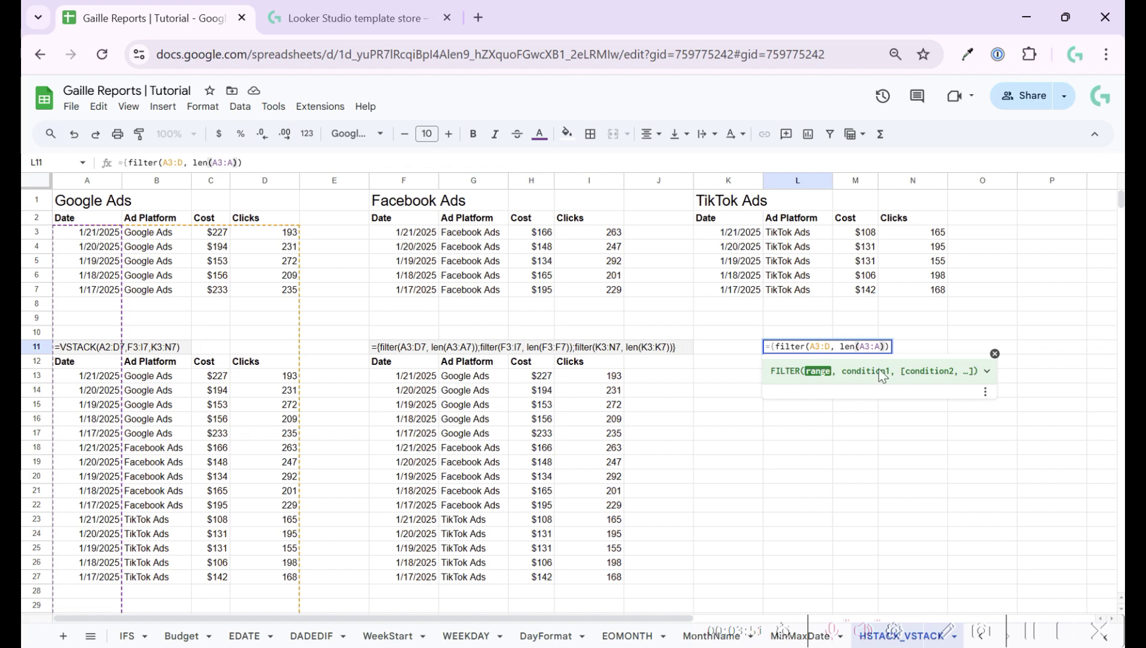
{"action": "type", "text": "}"}
{"action": "key", "text": "Return"}
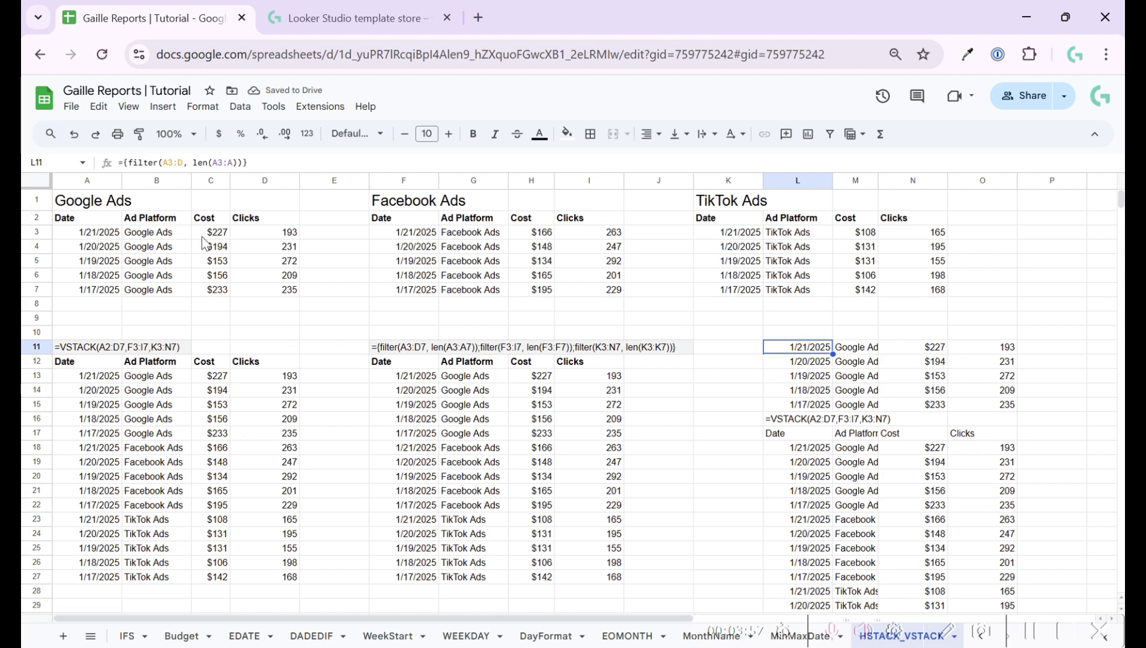
{"action": "left_click_drag", "start_coordinate": [106, 180], "coordinate": [282, 177]}
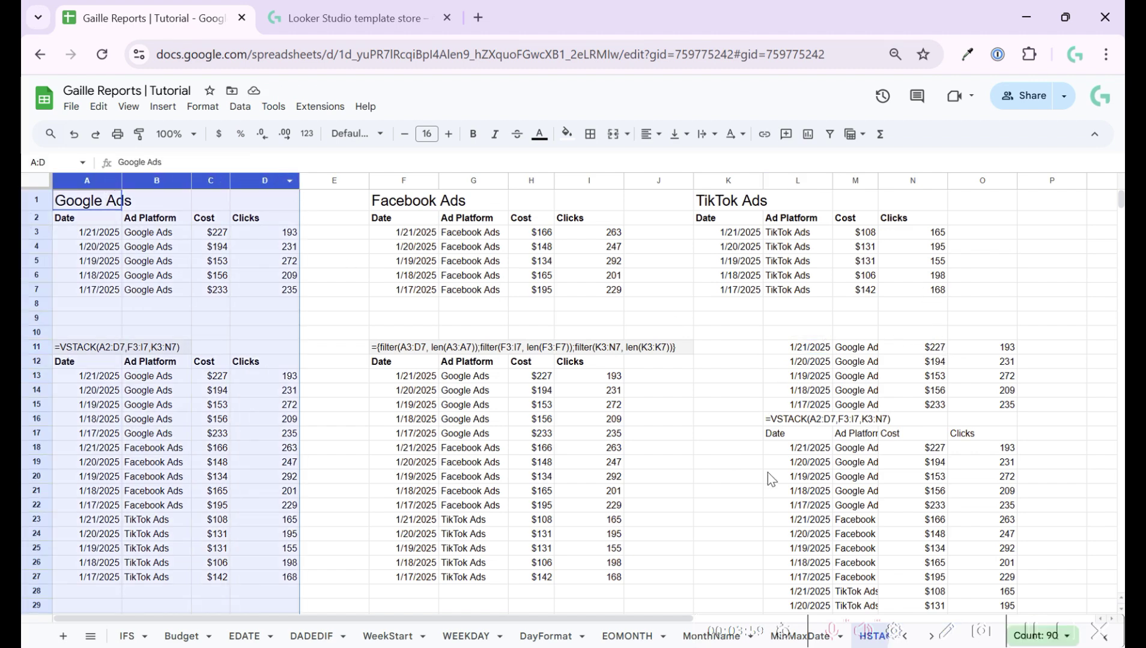
{"action": "left_click", "coordinate": [795, 349]}
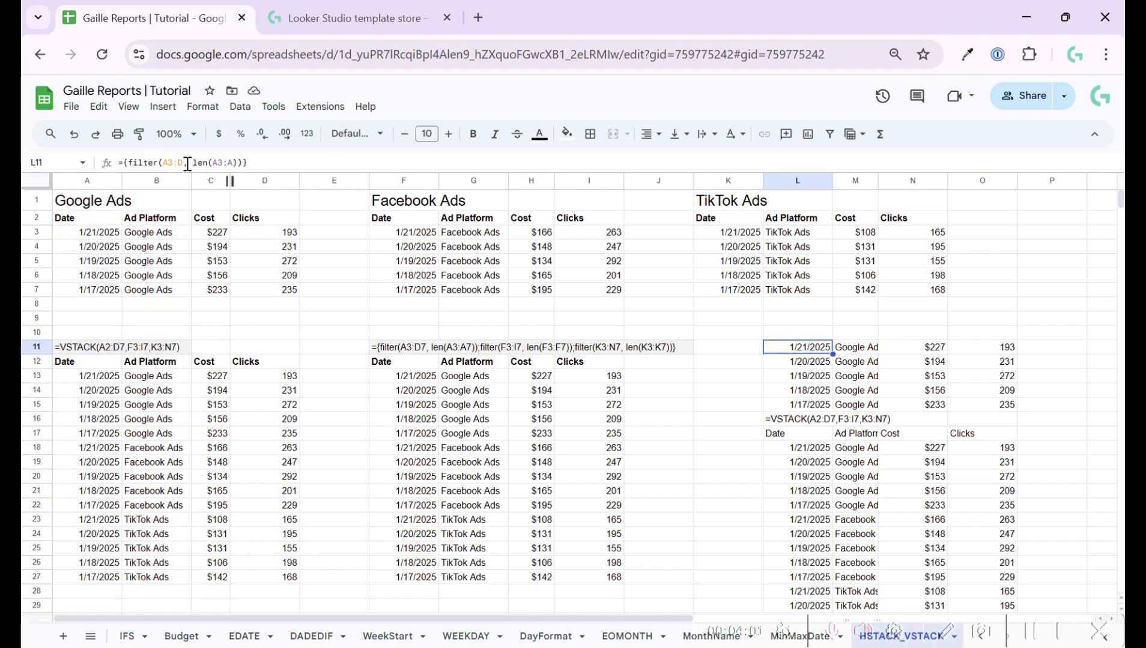
{"action": "scroll", "coordinate": [132, 499], "scroll_direction": "down", "scroll_amount": 5}
{"action": "scroll", "coordinate": [654, 422], "scroll_direction": "up", "scroll_amount": 5}
{"action": "left_click", "coordinate": [799, 477]}
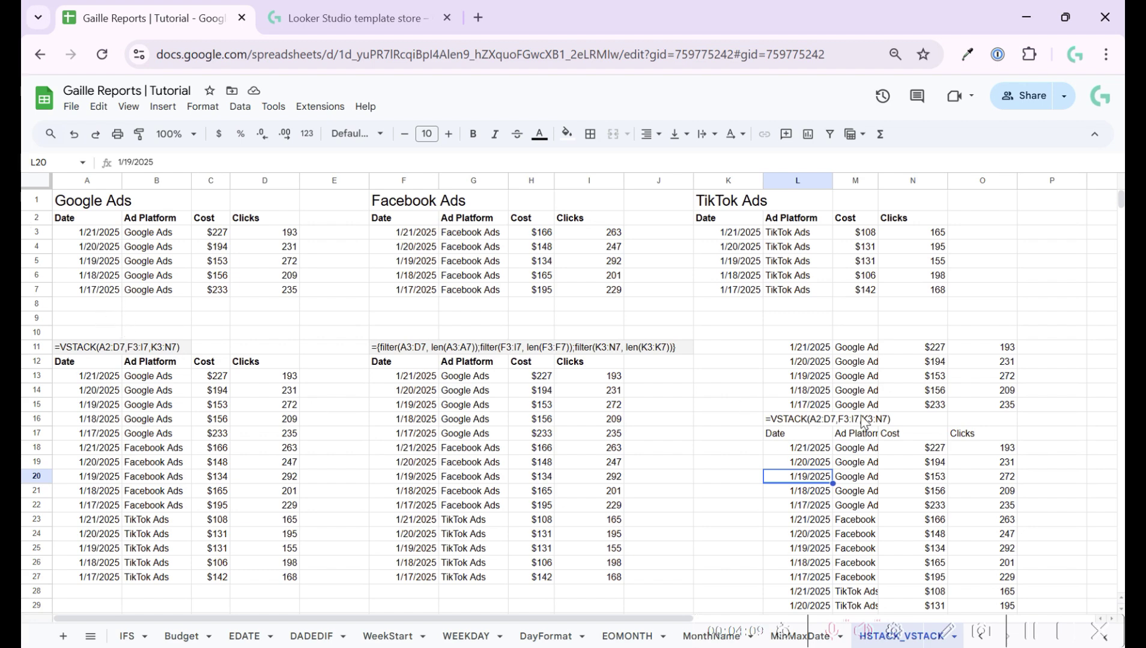
{"action": "scroll", "coordinate": [855, 428], "scroll_direction": "down", "scroll_amount": 5}
{"action": "scroll", "coordinate": [840, 391], "scroll_direction": "up", "scroll_amount": 5}
{"action": "left_click", "coordinate": [827, 353]}
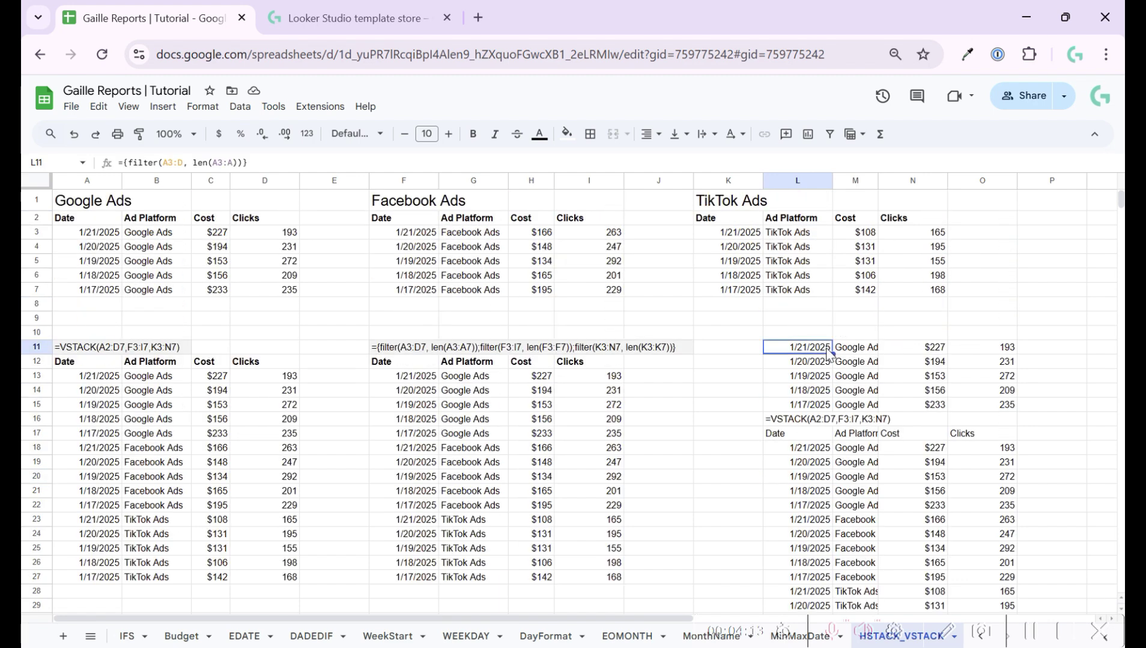
{"action": "left_click", "coordinate": [185, 159]}
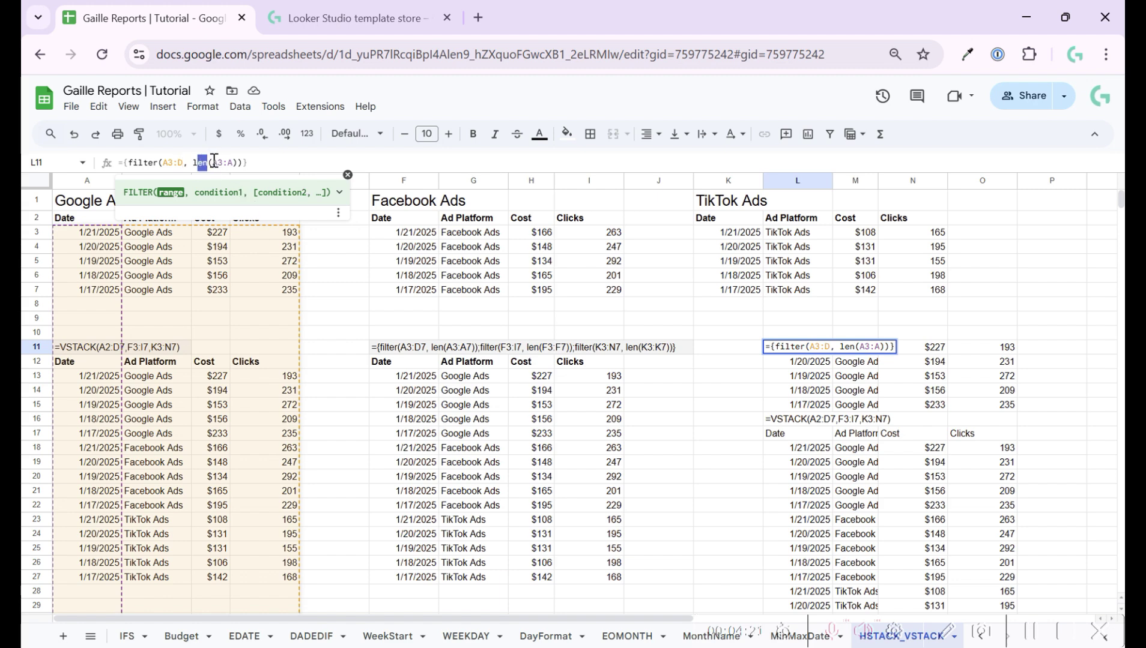
{"action": "left_click_drag", "start_coordinate": [197, 161], "coordinate": [212, 161]}
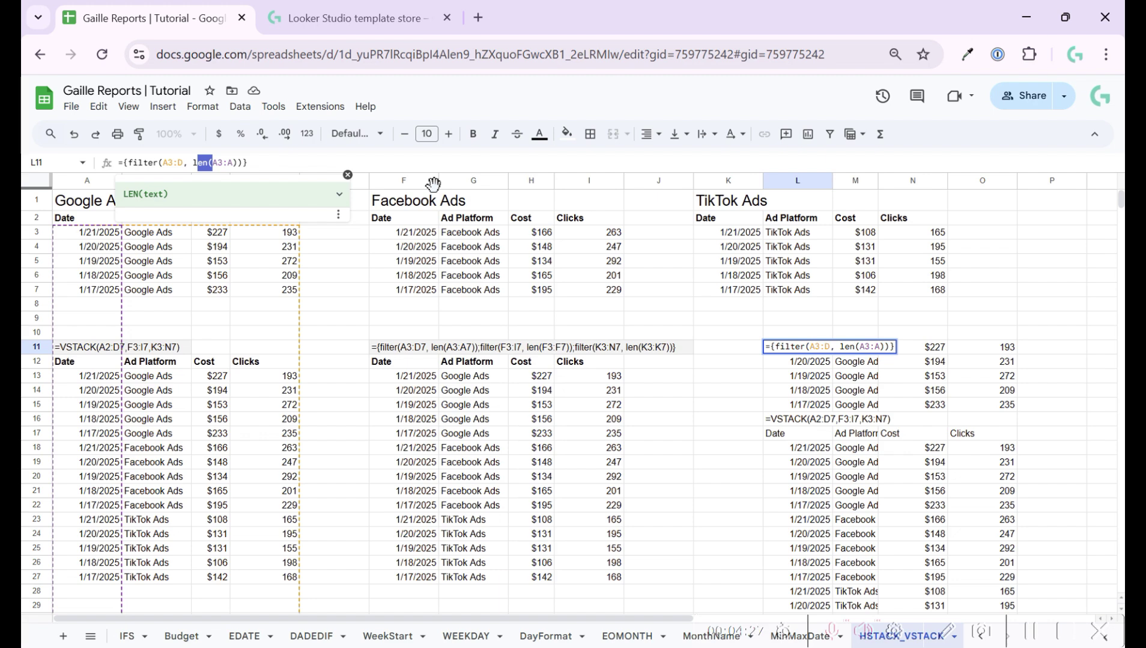
{"action": "key", "text": "Escape"}
Step: Compare the F11 and L11 formulas, discarding any edits to F11
{"action": "left_click", "coordinate": [385, 350]}
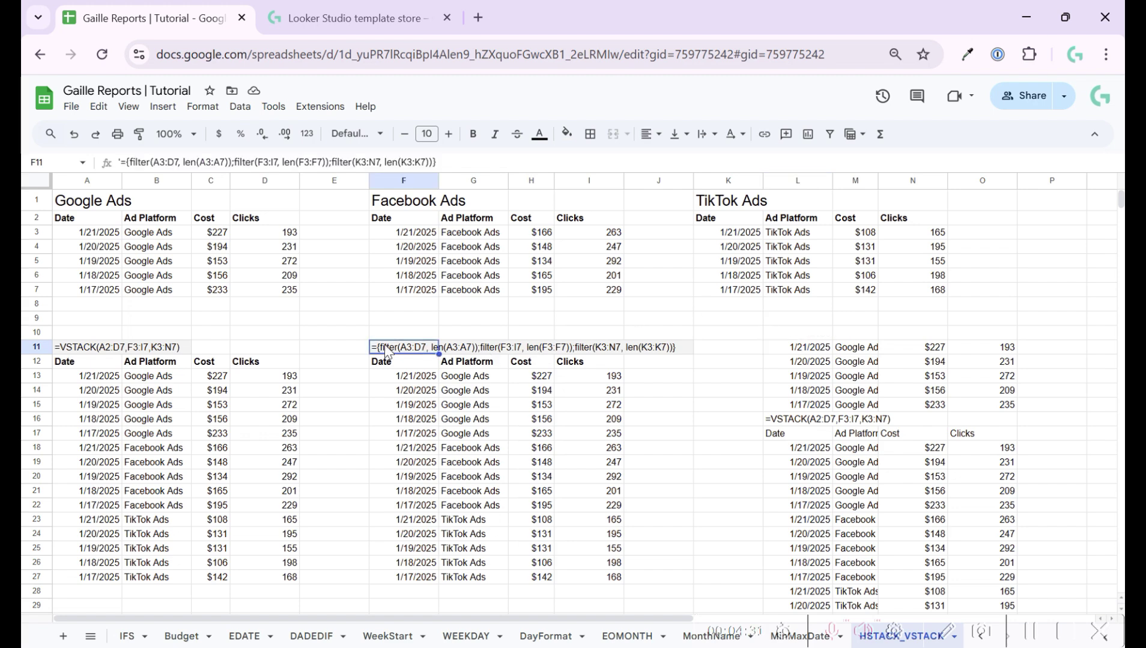
{"action": "left_click", "coordinate": [806, 349]}
{"action": "left_click", "coordinate": [411, 350]}
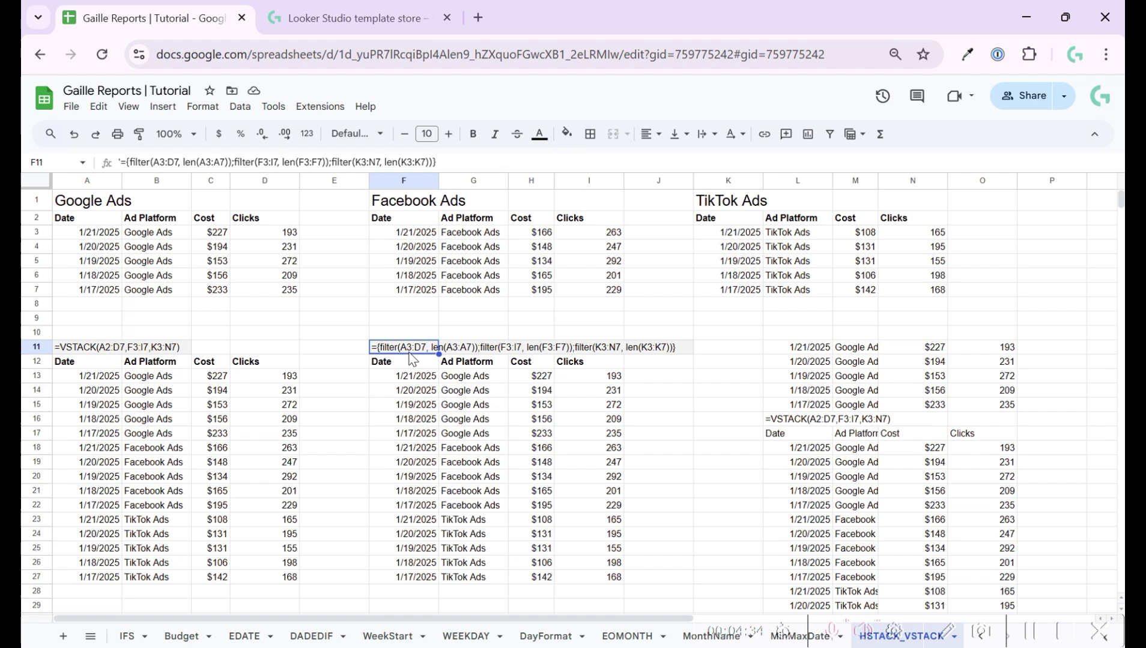
{"action": "left_click", "coordinate": [236, 161]}
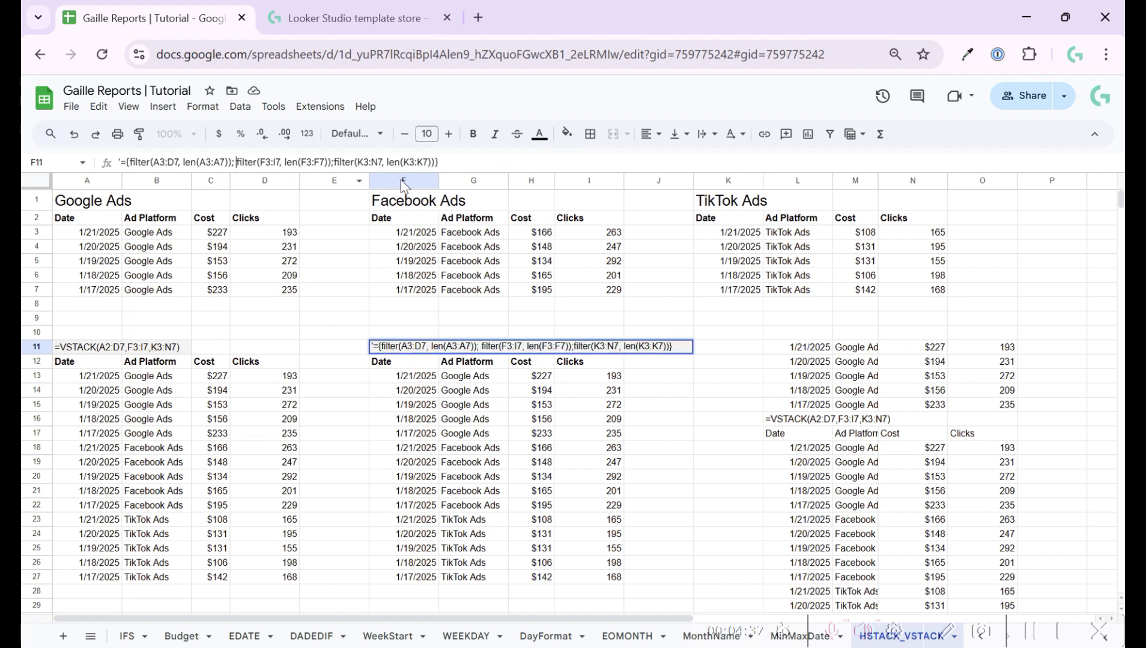
{"action": "key", "text": "Right"}
{"action": "key", "text": "Right"}
{"action": "key", "text": "Right"}
{"action": "key", "text": "Right"}
{"action": "key", "text": "Right"}
{"action": "key", "text": "Right"}
{"action": "key", "text": "Right"}
{"action": "key", "text": "Right"}
{"action": "key", "text": "Right"}
{"action": "key", "text": "Right"}
{"action": "key", "text": "Right"}
{"action": "key", "text": "Right"}
{"action": "key", "text": "Right"}
{"action": "key", "text": "Right"}
{"action": "key", "text": "Right"}
{"action": "key", "text": "Right"}
{"action": "key", "text": "Right"}
{"action": "key", "text": "Right"}
{"action": "key", "text": "Right"}
{"action": "key", "text": "Right"}
{"action": "key", "text": "Right"}
{"action": "key", "text": "Right"}
{"action": "key", "text": "Right"}
{"action": "key", "text": "Right"}
{"action": "key", "text": "Right"}
{"action": "key", "text": "Right"}
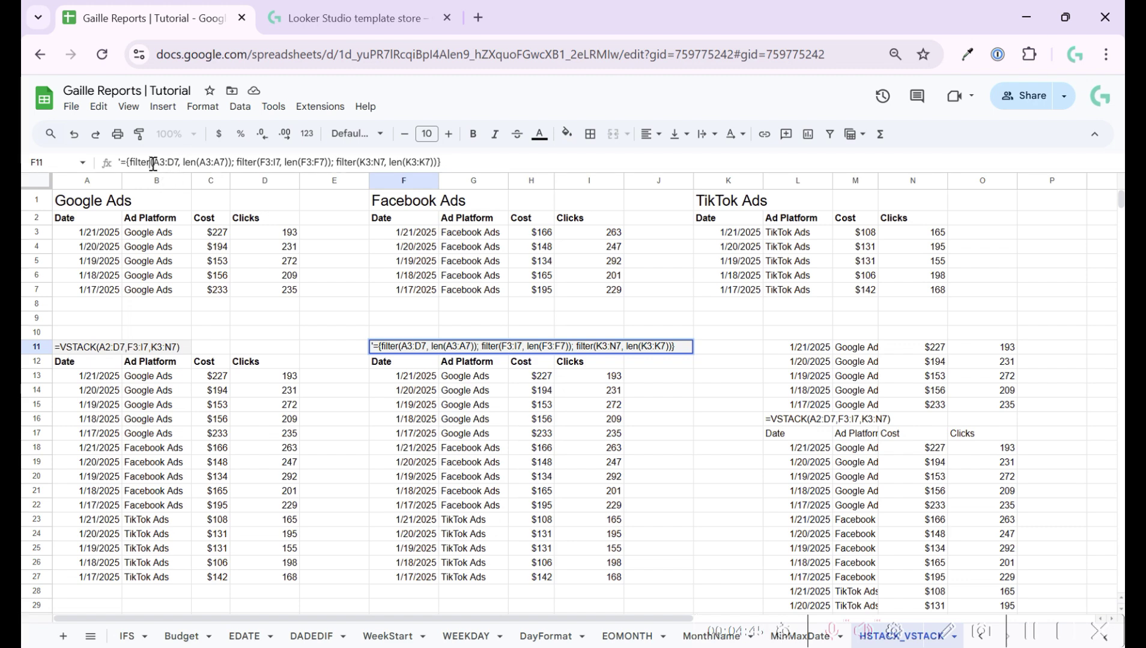
{"action": "left_click_drag", "start_coordinate": [150, 162], "coordinate": [431, 162]}
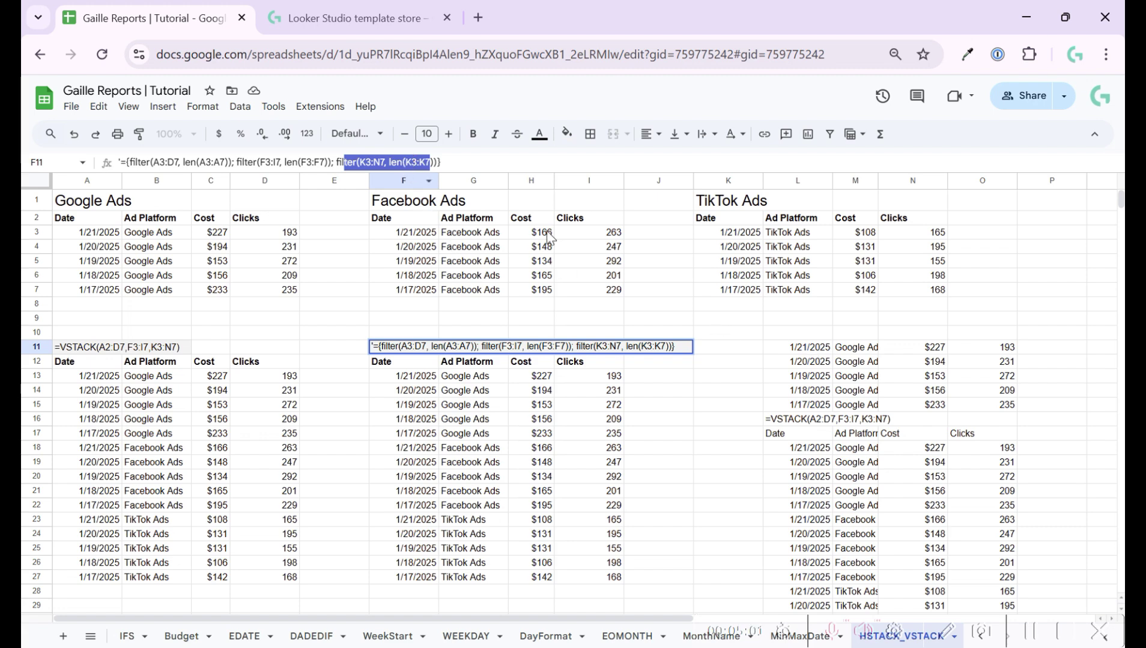
{"action": "key", "text": "Escape"}
Step: Delete the L11 formula and check the filter formula in F13
{"action": "left_click", "coordinate": [794, 351]}
{"action": "key", "text": "Delete"}
{"action": "left_click", "coordinate": [425, 364]}
{"action": "left_click", "coordinate": [412, 378]}
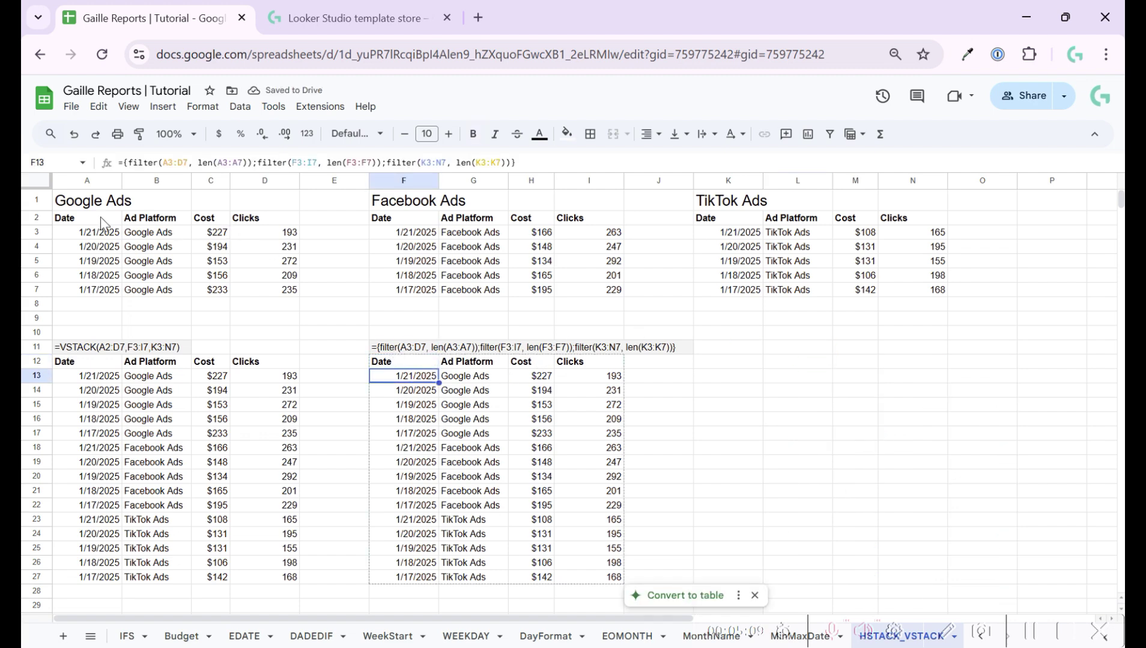
{"action": "left_click_drag", "start_coordinate": [86, 217], "coordinate": [334, 223]}
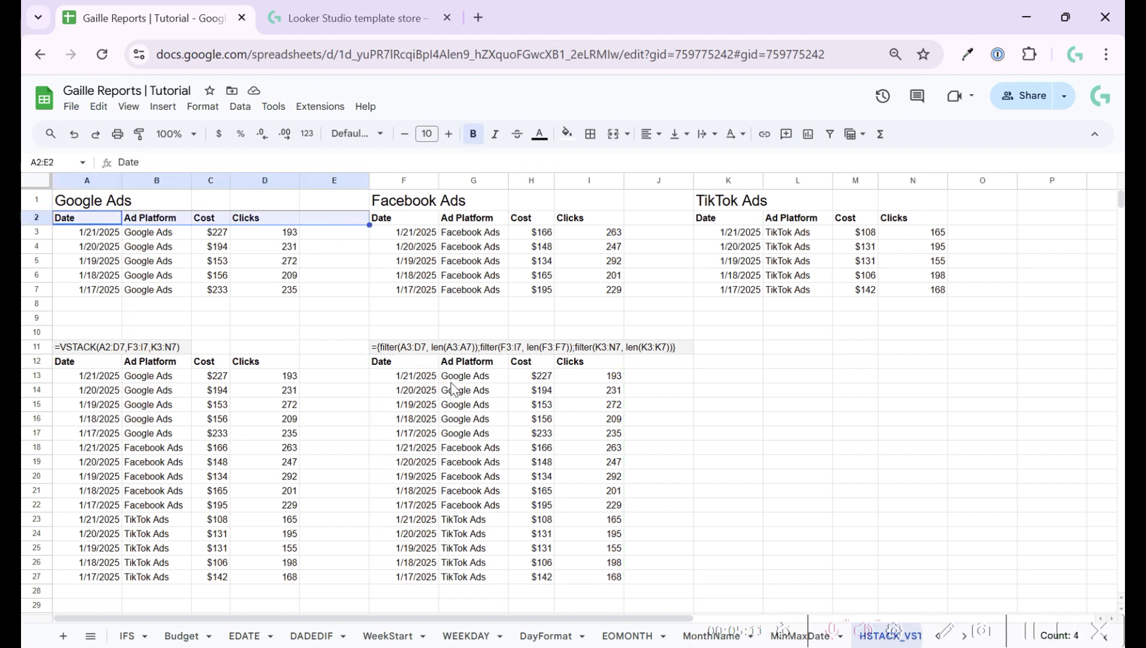
{"action": "left_click", "coordinate": [402, 355]}
{"action": "left_click", "coordinate": [413, 378]}
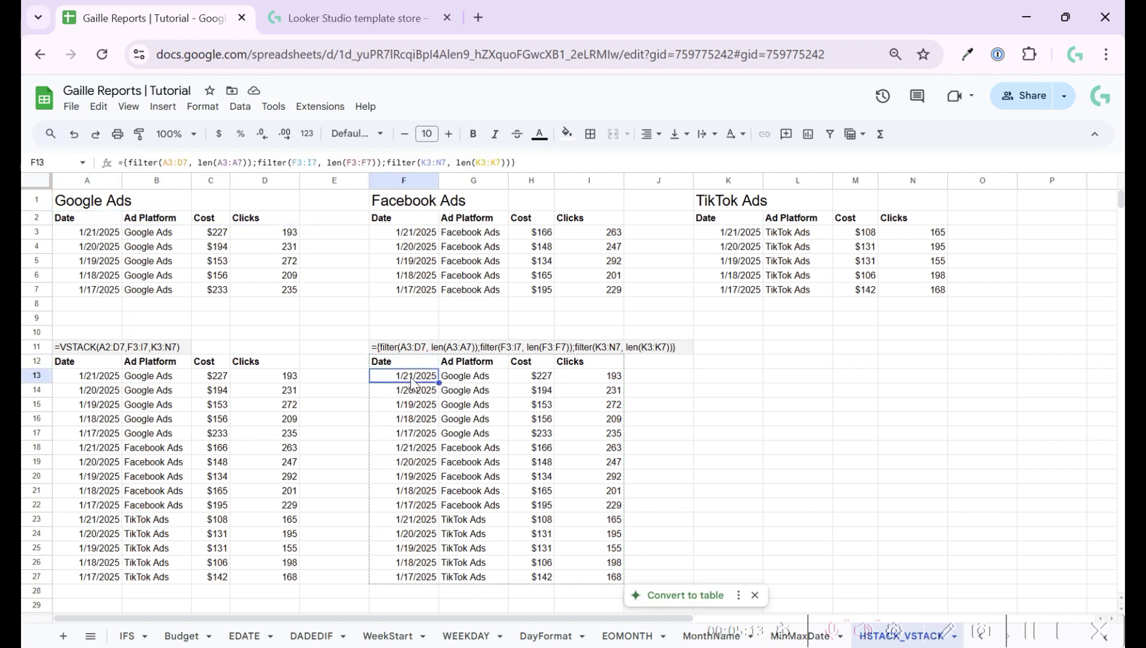
{"action": "left_click", "coordinate": [414, 363]}
{"action": "left_click_drag", "start_coordinate": [414, 361], "coordinate": [598, 367]}
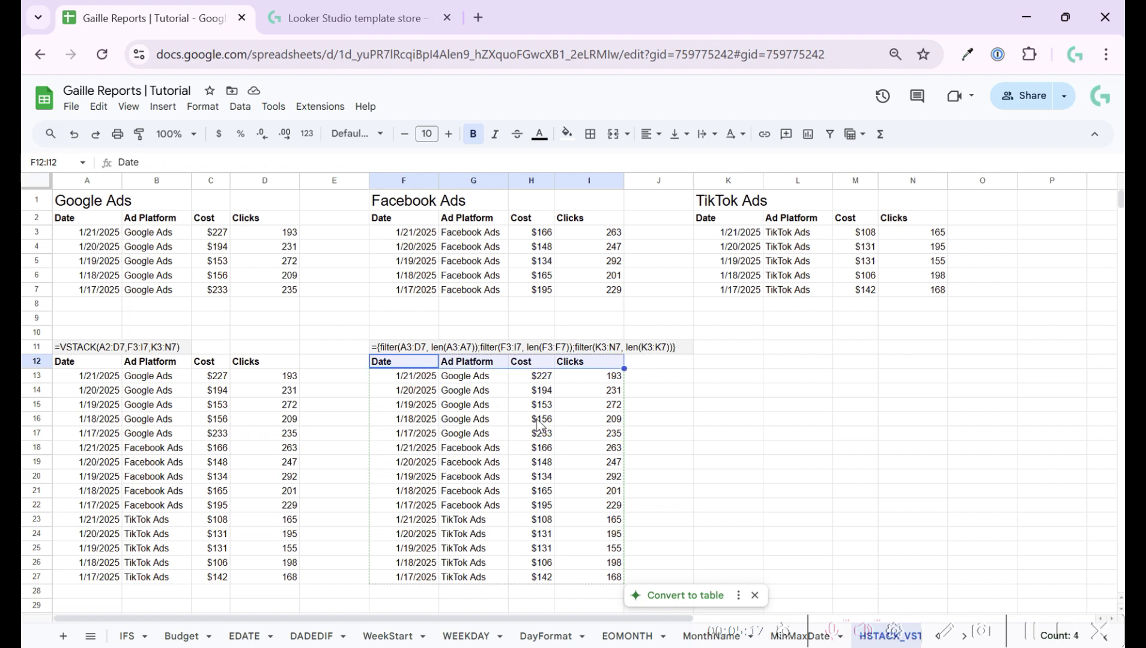
{"action": "left_click_drag", "start_coordinate": [419, 378], "coordinate": [581, 590]}
{"action": "left_click", "coordinate": [548, 468]}
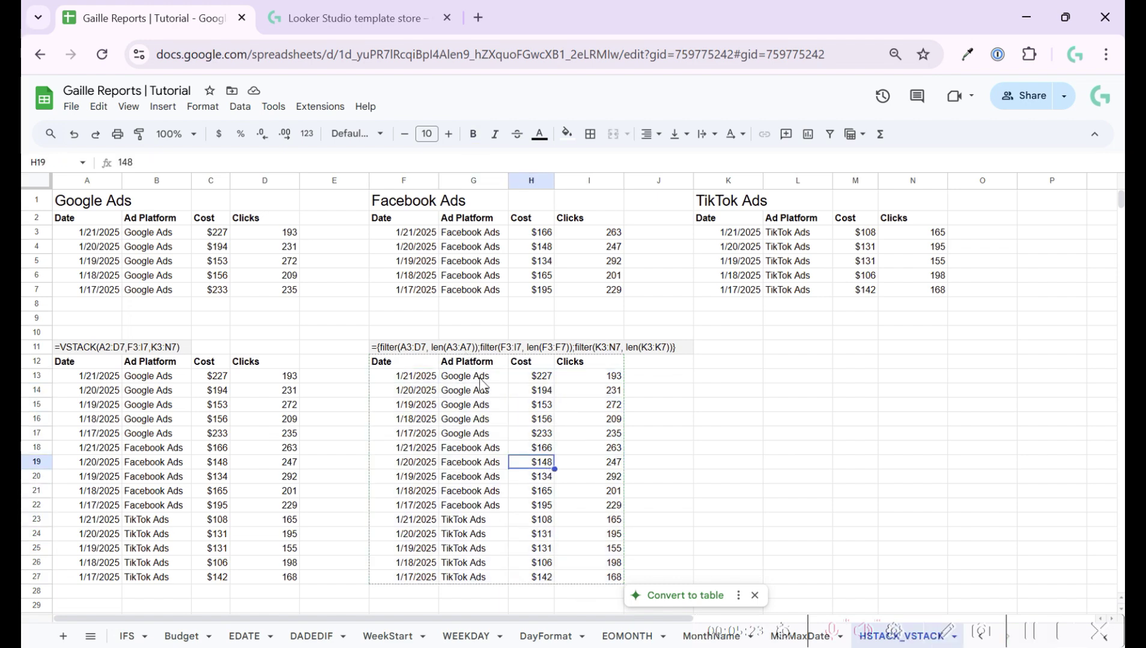
{"action": "left_click_drag", "start_coordinate": [477, 380], "coordinate": [489, 425]}
{"action": "left_click", "coordinate": [490, 489]}
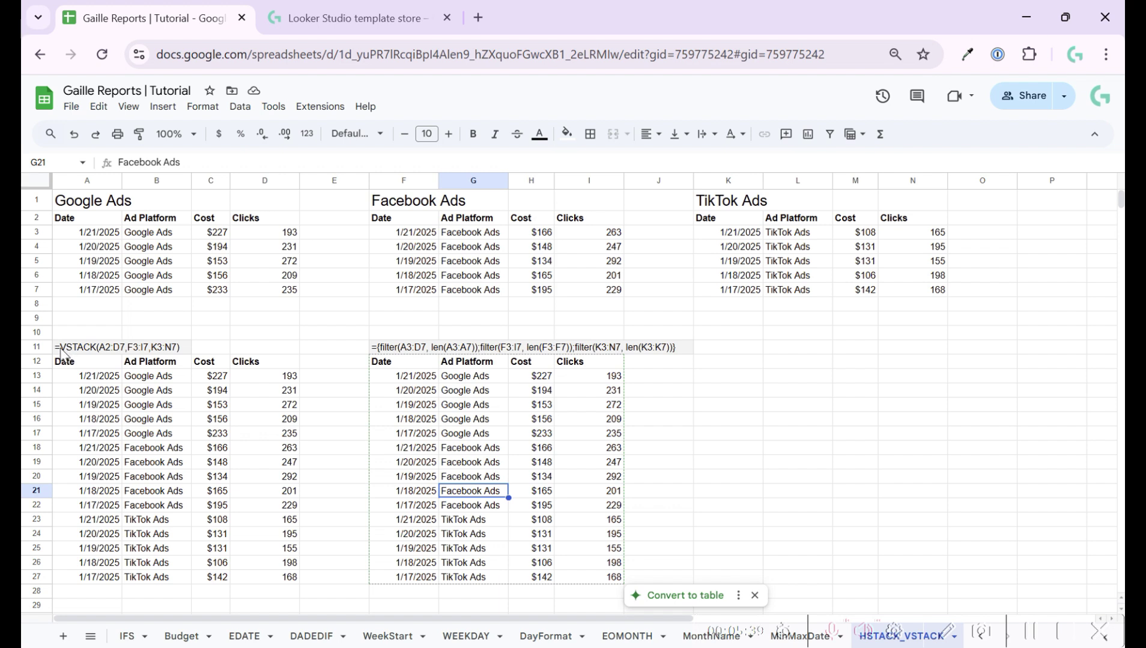
Step: Enter =VSTACK(A2:D7, F3:I7, K3:N7) in A12 to stack all three ad tables
{"action": "left_click", "coordinate": [76, 368]}
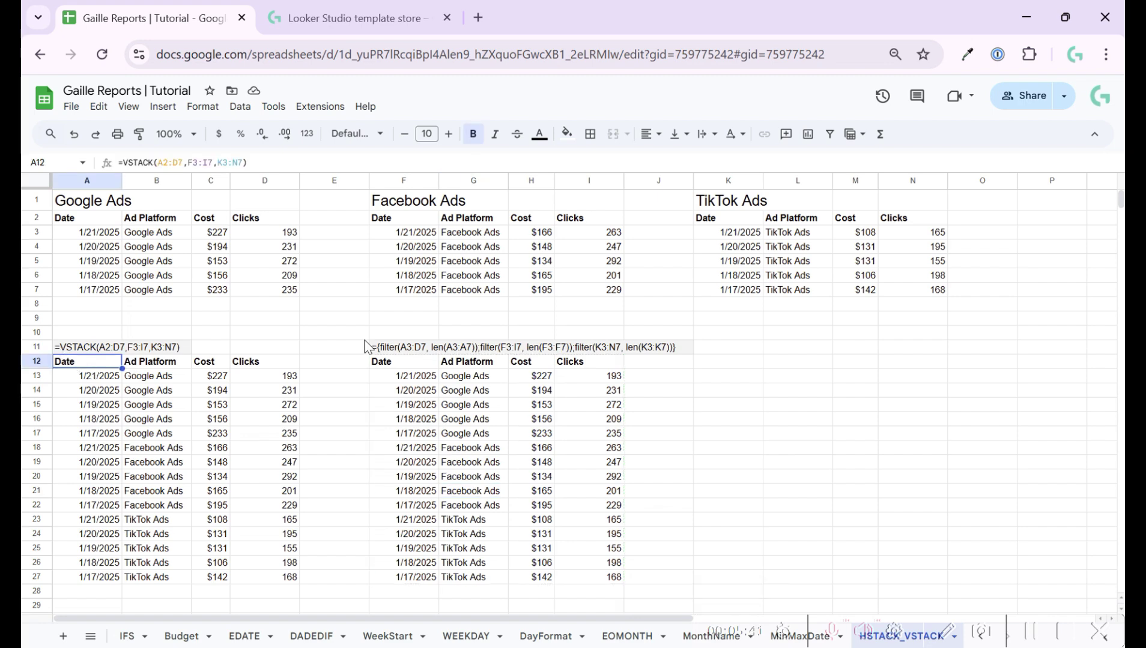
{"action": "type", "text": "=VSTACK("}
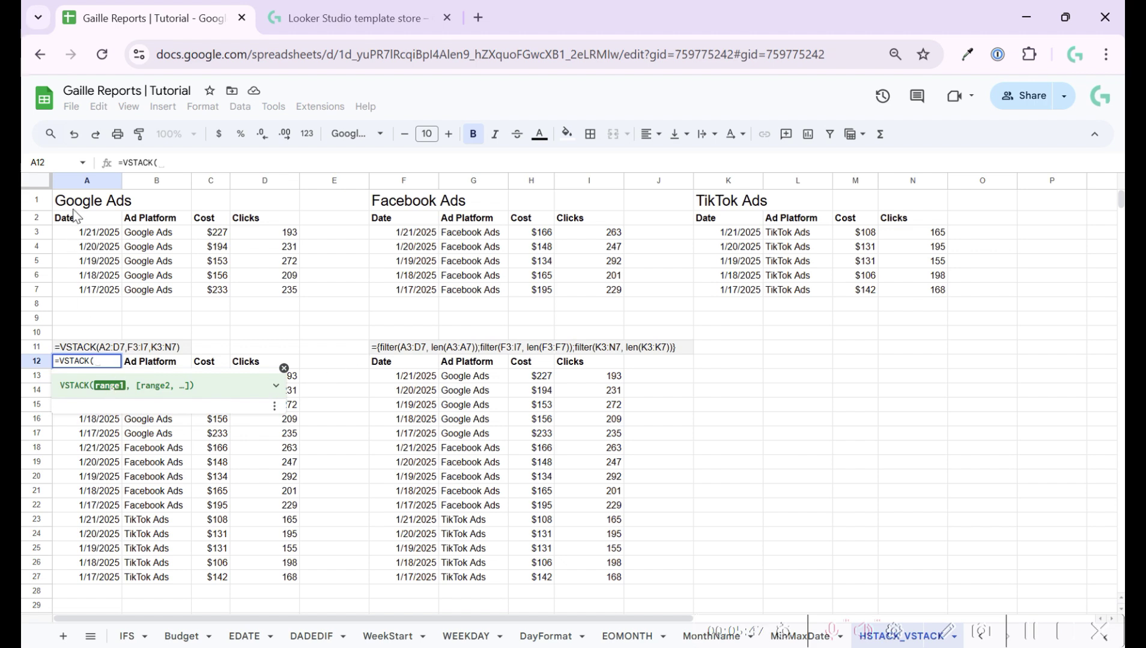
{"action": "left_click_drag", "start_coordinate": [75, 217], "coordinate": [268, 293]}
{"action": "type", "text": ","}
{"action": "left_click", "coordinate": [395, 237]}
{"action": "left_click_drag", "start_coordinate": [394, 237], "coordinate": [606, 288]}
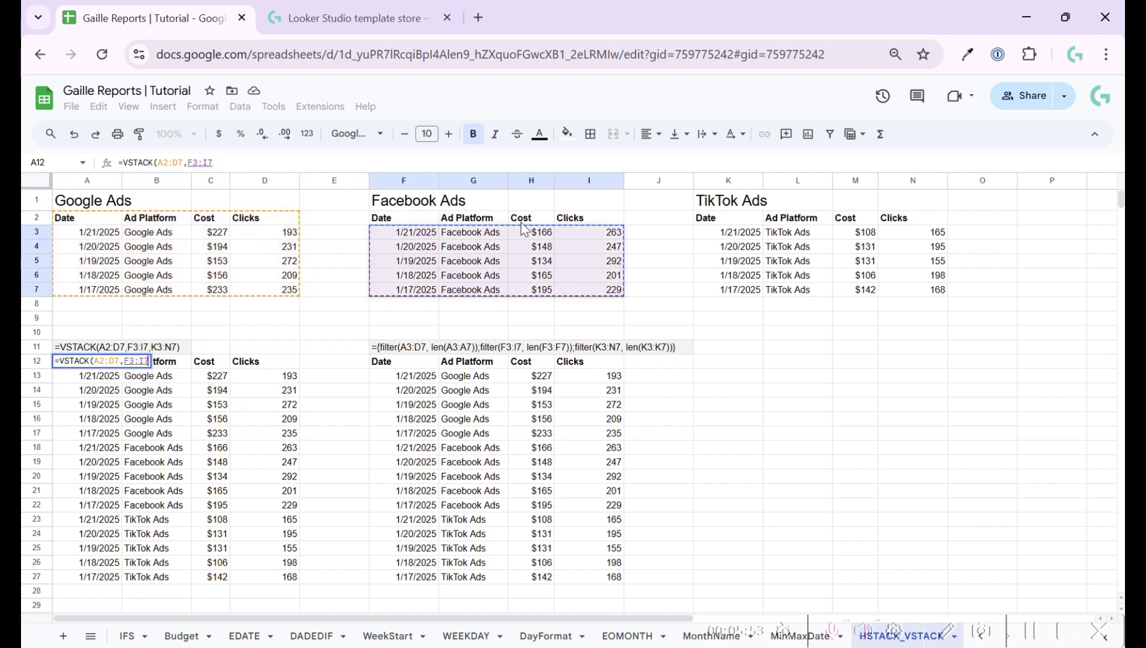
{"action": "type", "text": ","}
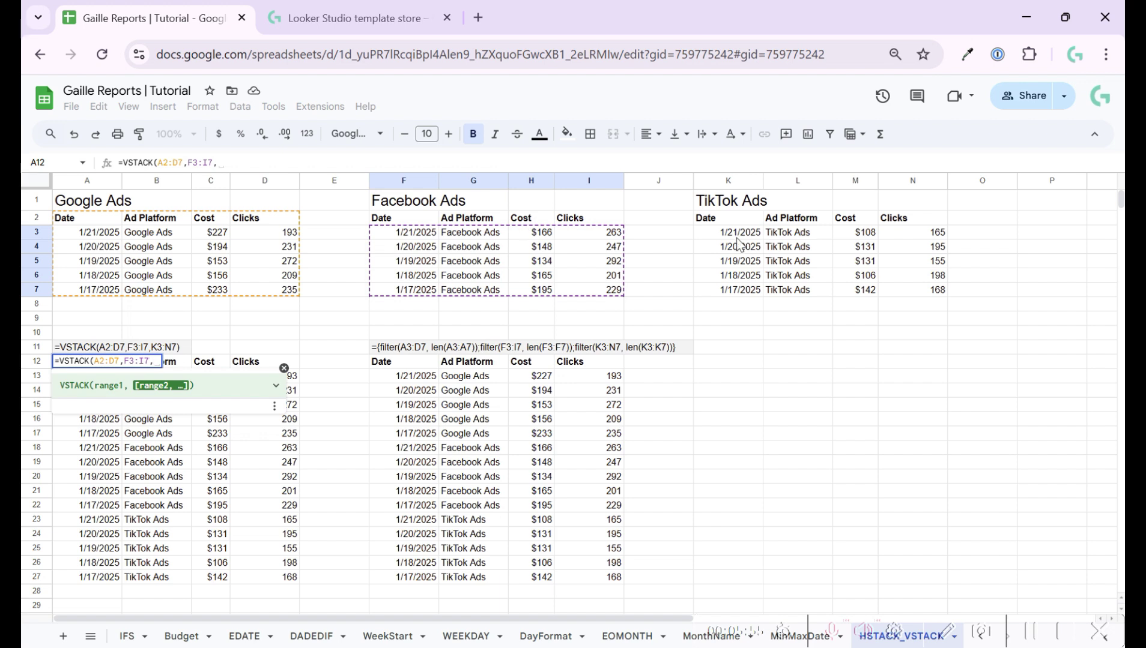
{"action": "left_click", "coordinate": [737, 236]}
{"action": "left_click_drag", "start_coordinate": [738, 240], "coordinate": [907, 291]}
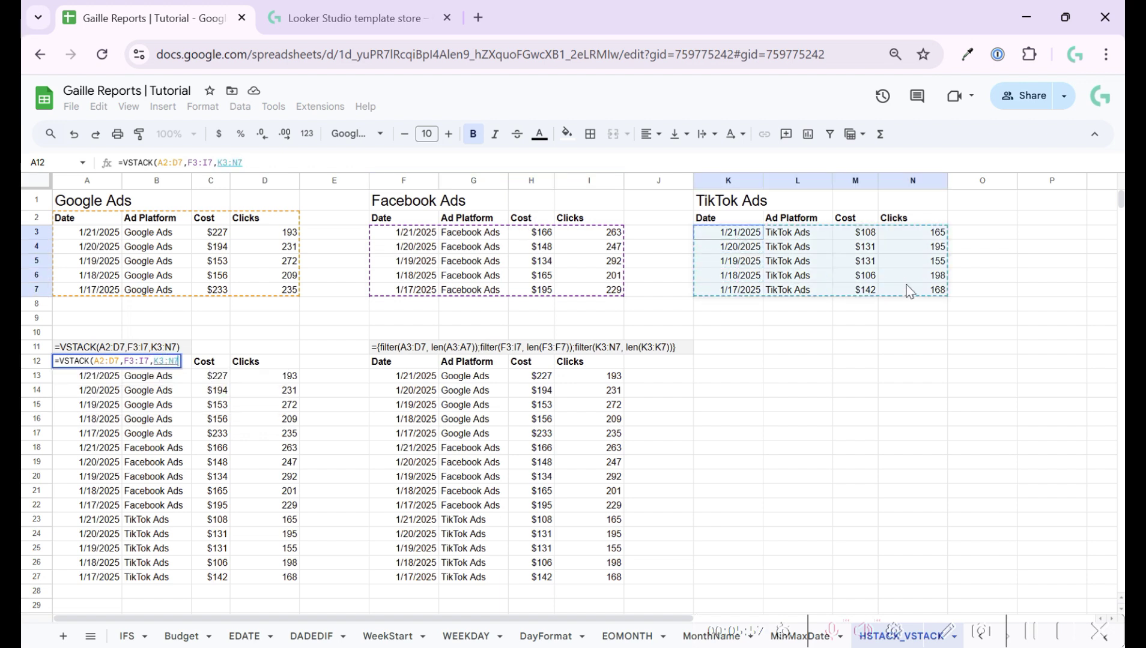
{"action": "key", "text": "Return"}
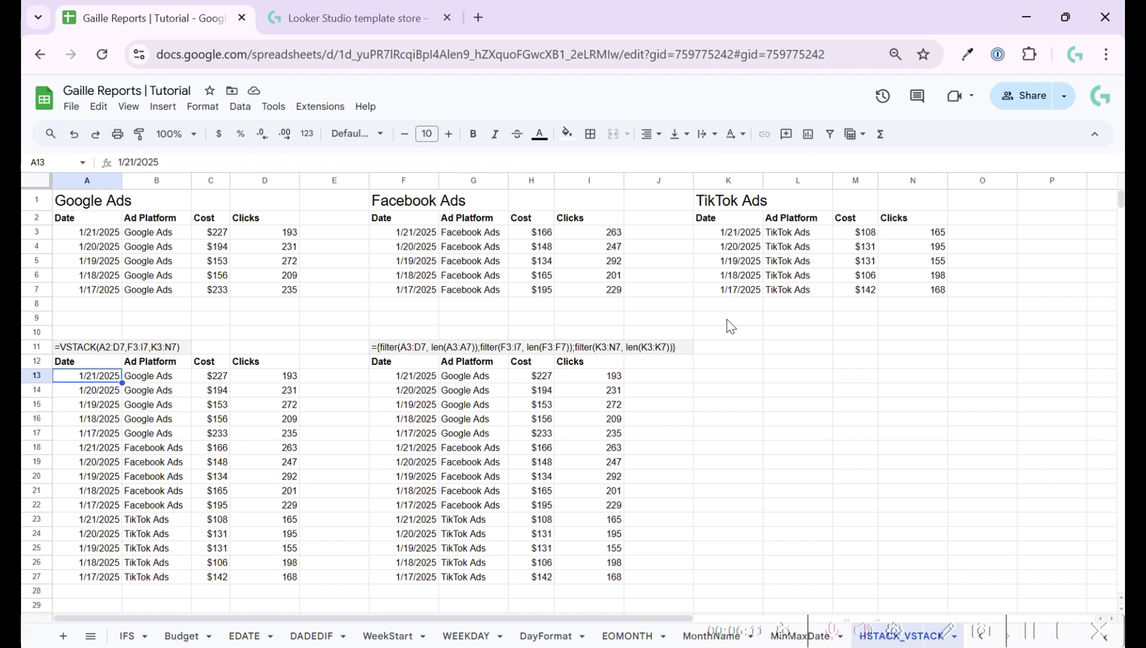
Step: Add =K7-1 in K8 to create a 1/16/2025 date under the TikTok table
{"action": "left_click", "coordinate": [413, 348]}
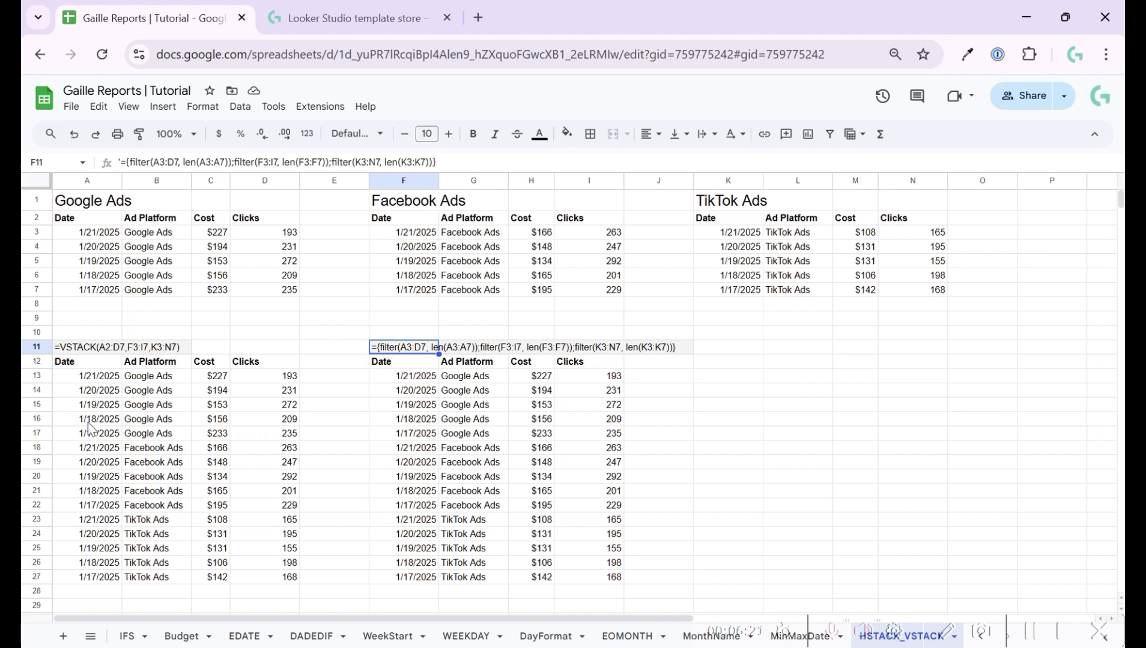
{"action": "left_click", "coordinate": [91, 364]}
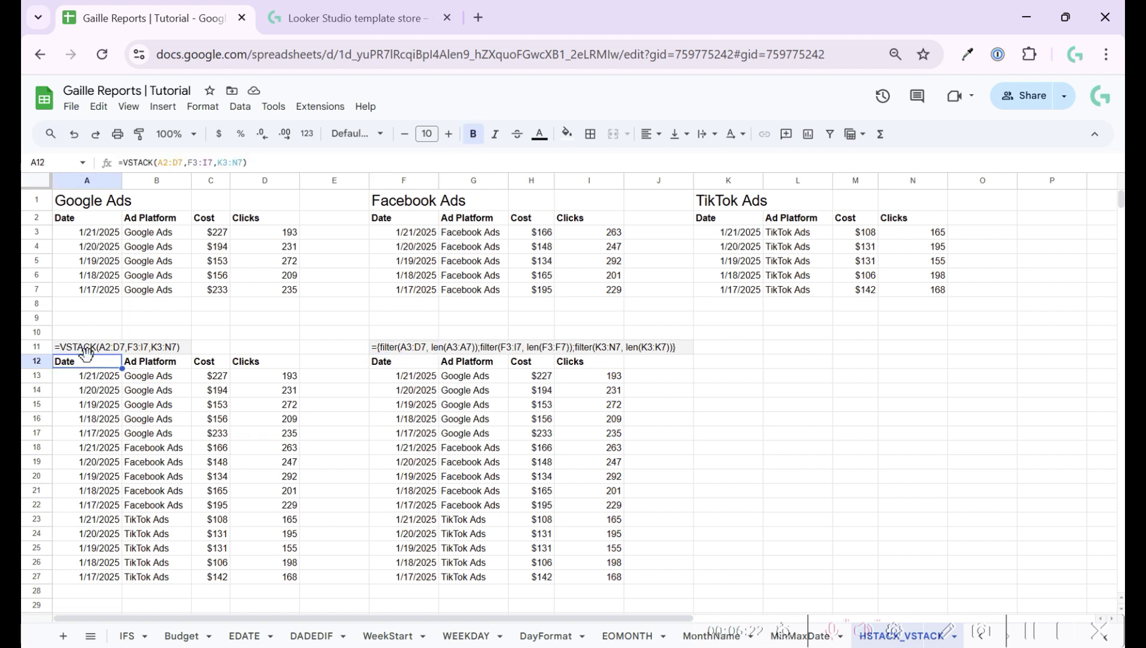
{"action": "left_click", "coordinate": [751, 308]}
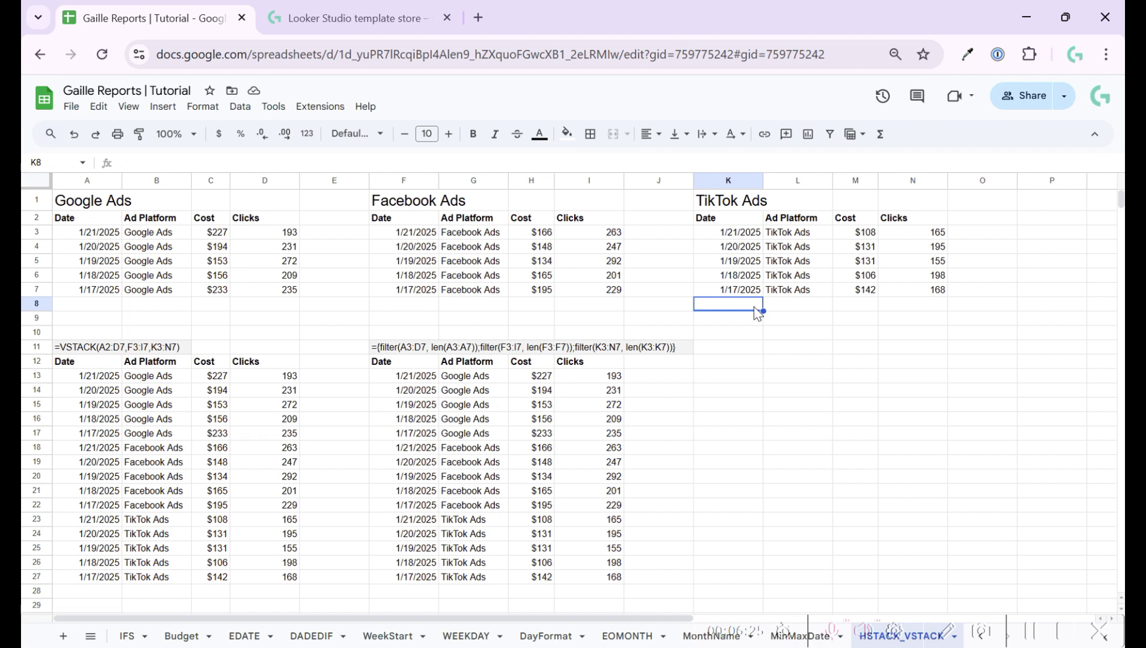
{"action": "type", "text": "=K7-1"}
{"action": "key", "text": "Return"}
{"action": "key", "text": "Up"}
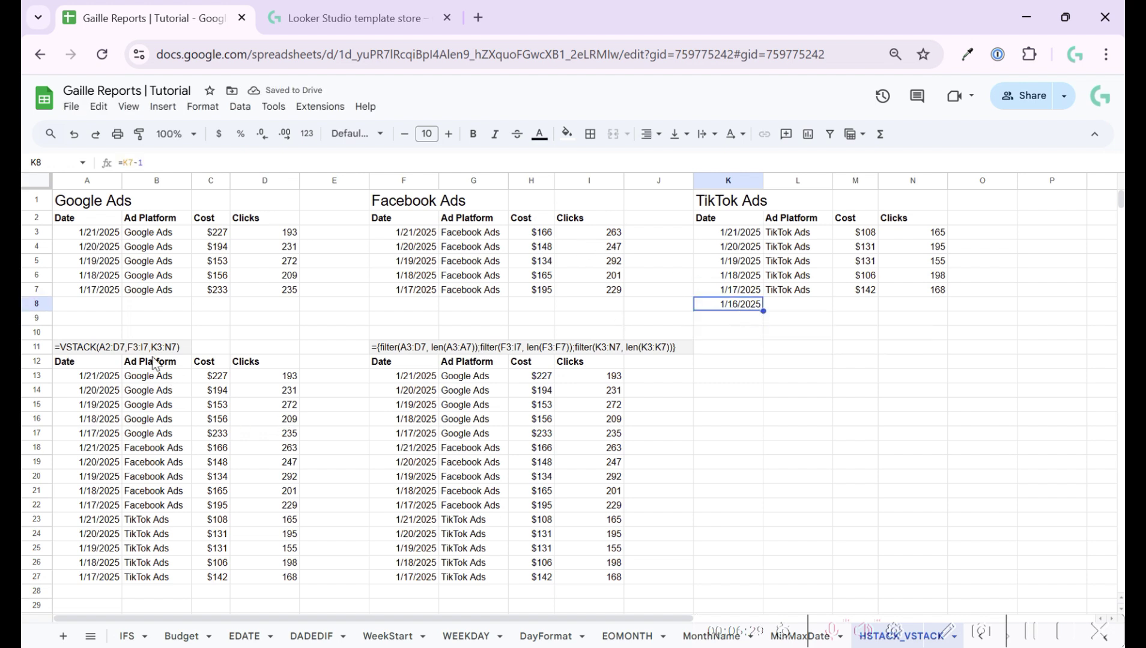
Step: Change the TikTok range in the A12 VSTACK formula from K3:N7 to K3:N
{"action": "left_click", "coordinate": [106, 376]}
{"action": "left_click", "coordinate": [90, 362]}
{"action": "type", "text": "=VSTACK(A2:D7,F3:I7,K3:N7)"}
{"action": "left_click", "coordinate": [244, 162]}
{"action": "key", "text": "BackSpace"}
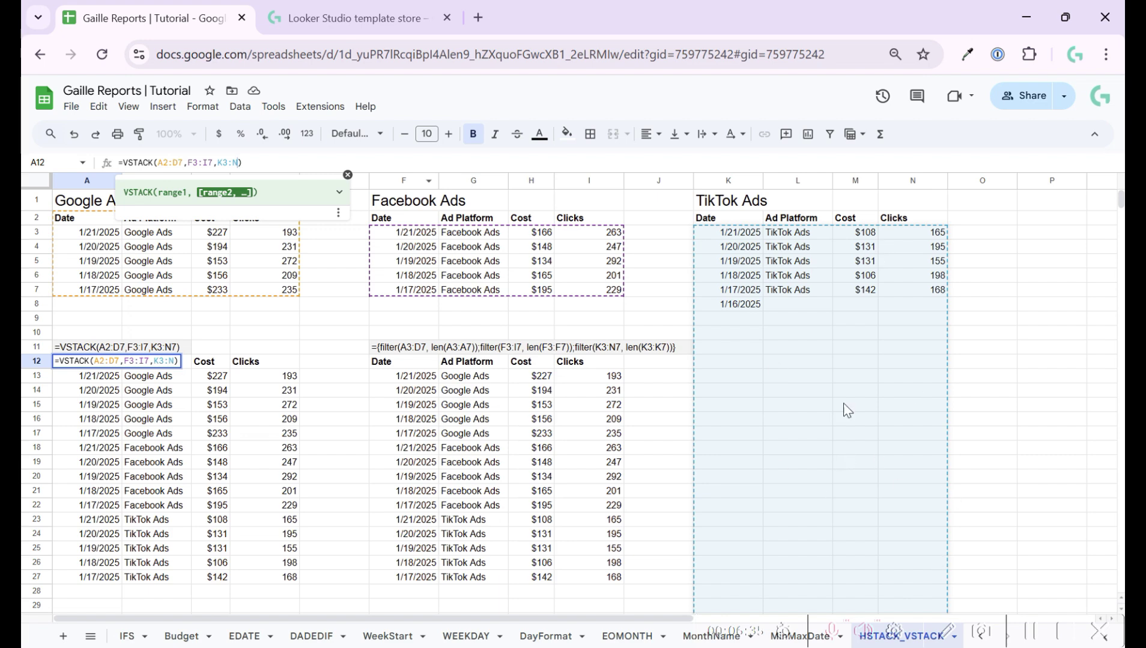
{"action": "key", "text": "Return"}
{"action": "key", "text": "Up"}
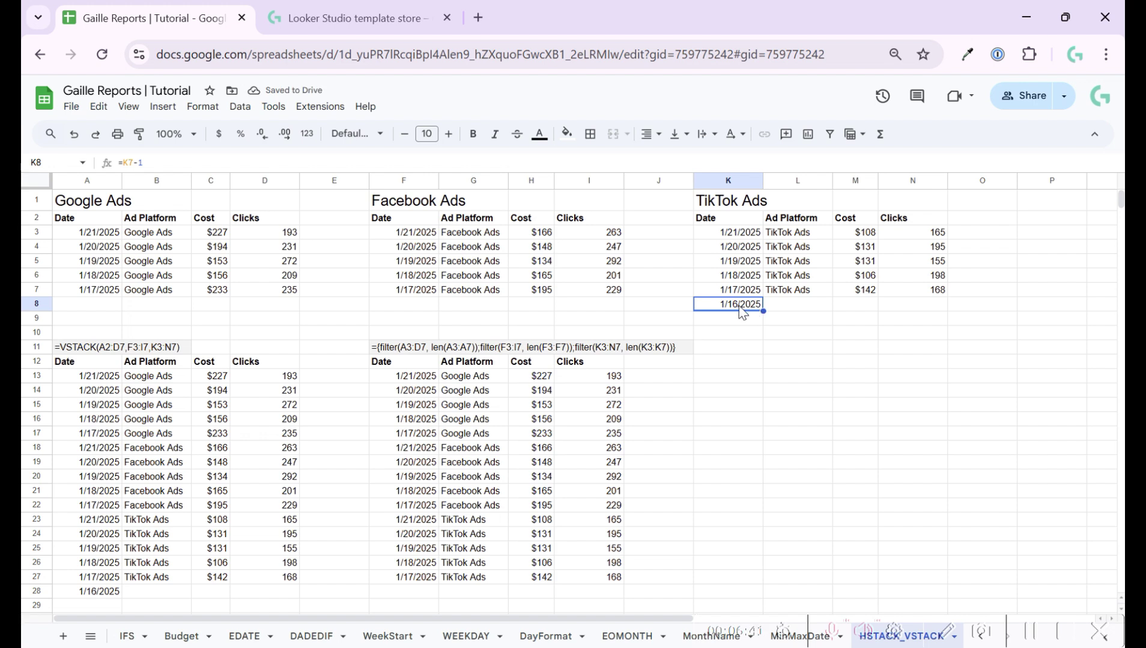
Step: Enter 'tik tok' in L8, then clear the new TikTok row K8:L8
{"action": "left_click", "coordinate": [782, 305]}
{"action": "type", "text": "tik tok"}
{"action": "key", "text": "Return"}
{"action": "left_click", "coordinate": [782, 305]}
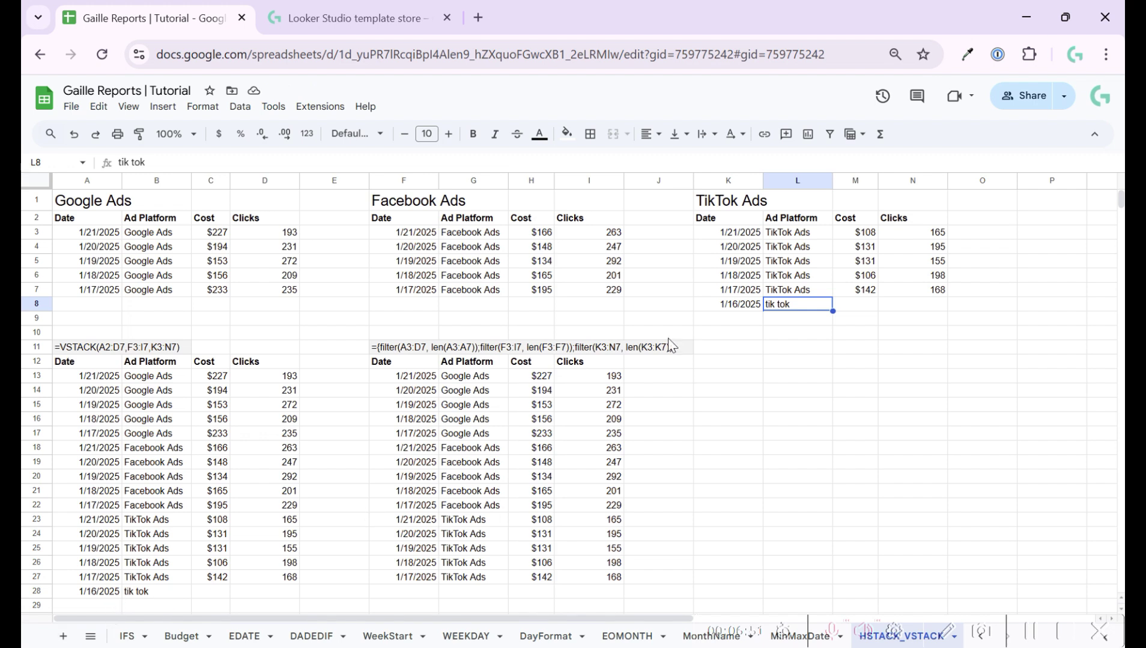
{"action": "left_click_drag", "start_coordinate": [729, 306], "coordinate": [804, 308]}
{"action": "key", "text": "Delete"}
{"action": "key", "text": "Down"}
Step: Enter 'test' in K9 and check where it lands in the stacked list
{"action": "type", "text": "test"}
{"action": "key", "text": "Return"}
{"action": "scroll", "coordinate": [355, 380], "scroll_direction": "down", "scroll_amount": 2}
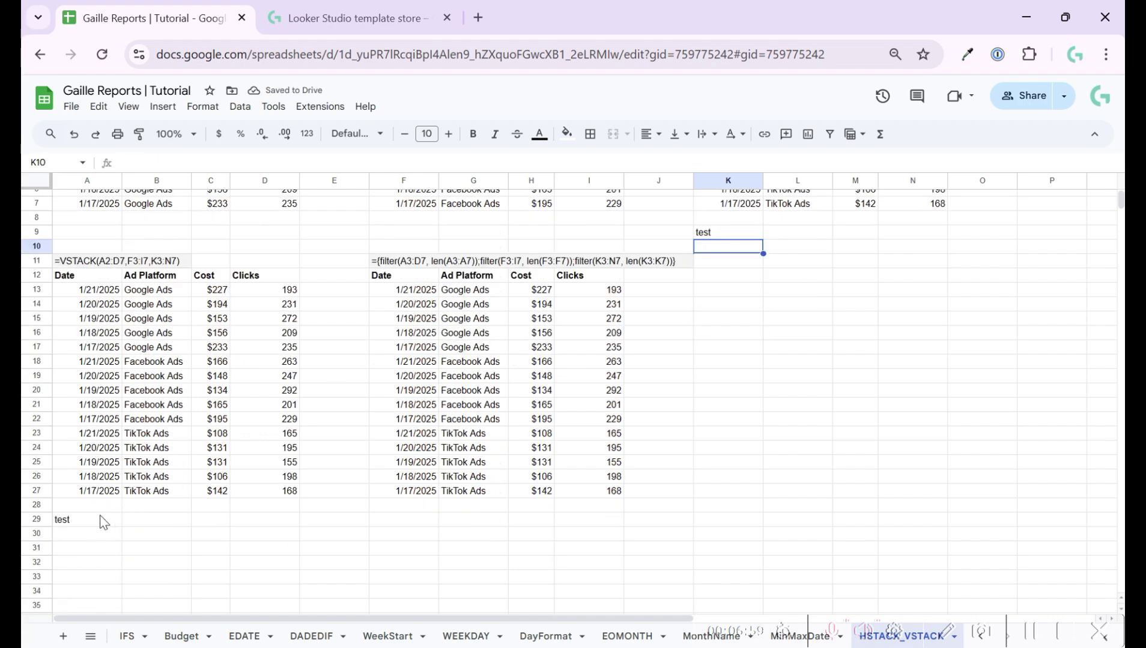
{"action": "left_click_drag", "start_coordinate": [88, 296], "coordinate": [90, 579]}
{"action": "left_click", "coordinate": [85, 509]}
{"action": "scroll", "coordinate": [724, 243], "scroll_direction": "down", "scroll_amount": 2}
{"action": "scroll", "coordinate": [739, 256], "scroll_direction": "up", "scroll_amount": 4}
{"action": "left_click_drag", "start_coordinate": [738, 303], "coordinate": [912, 306]}
{"action": "scroll", "coordinate": [51, 531], "scroll_direction": "down", "scroll_amount": 4}
{"action": "left_click_drag", "start_coordinate": [101, 420], "coordinate": [287, 415]}
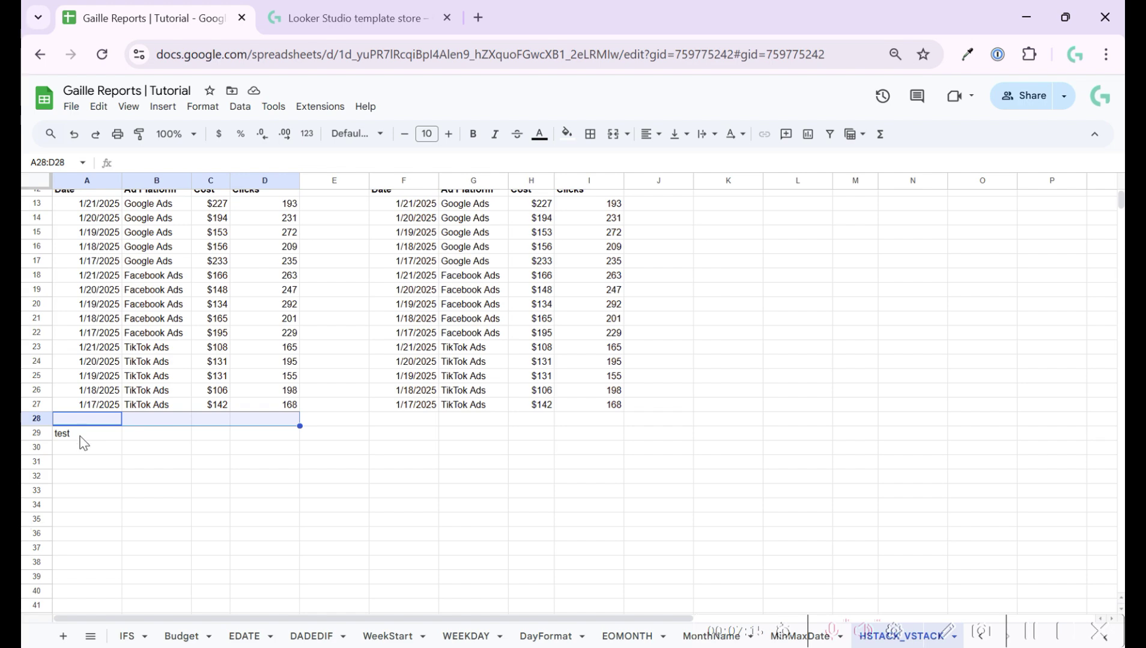
{"action": "scroll", "coordinate": [702, 288], "scroll_direction": "up", "scroll_amount": 5}
Step: Enter 'test2' in K10 and confirm it joins the stack
{"action": "left_click", "coordinate": [737, 337]}
{"action": "type", "text": "test2"}
{"action": "key", "text": "Return"}
{"action": "scroll", "coordinate": [199, 435], "scroll_direction": "down", "scroll_amount": 4}
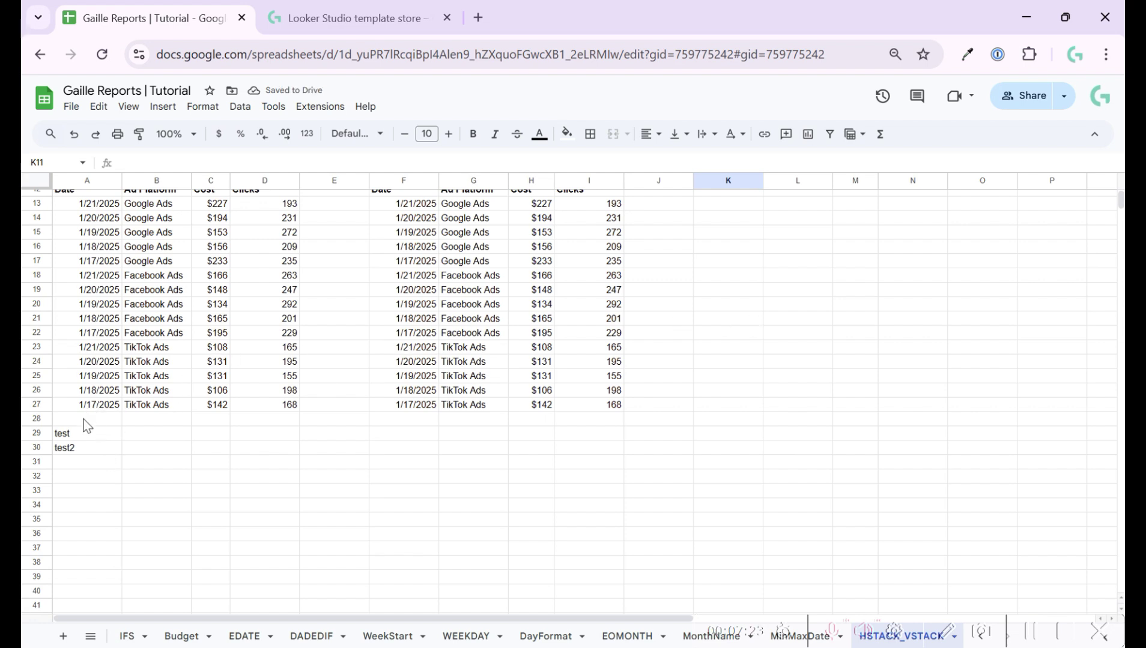
Step: Delete the test entries in K9:K13
{"action": "left_click_drag", "start_coordinate": [83, 425], "coordinate": [289, 418]}
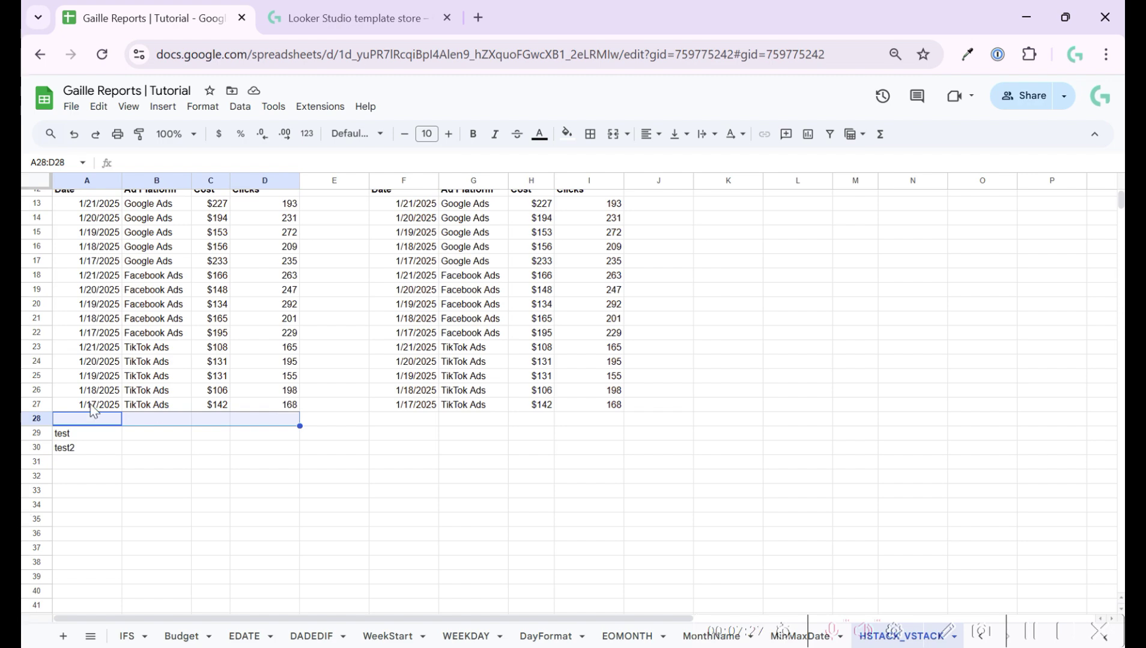
{"action": "scroll", "coordinate": [652, 347], "scroll_direction": "up", "scroll_amount": 2}
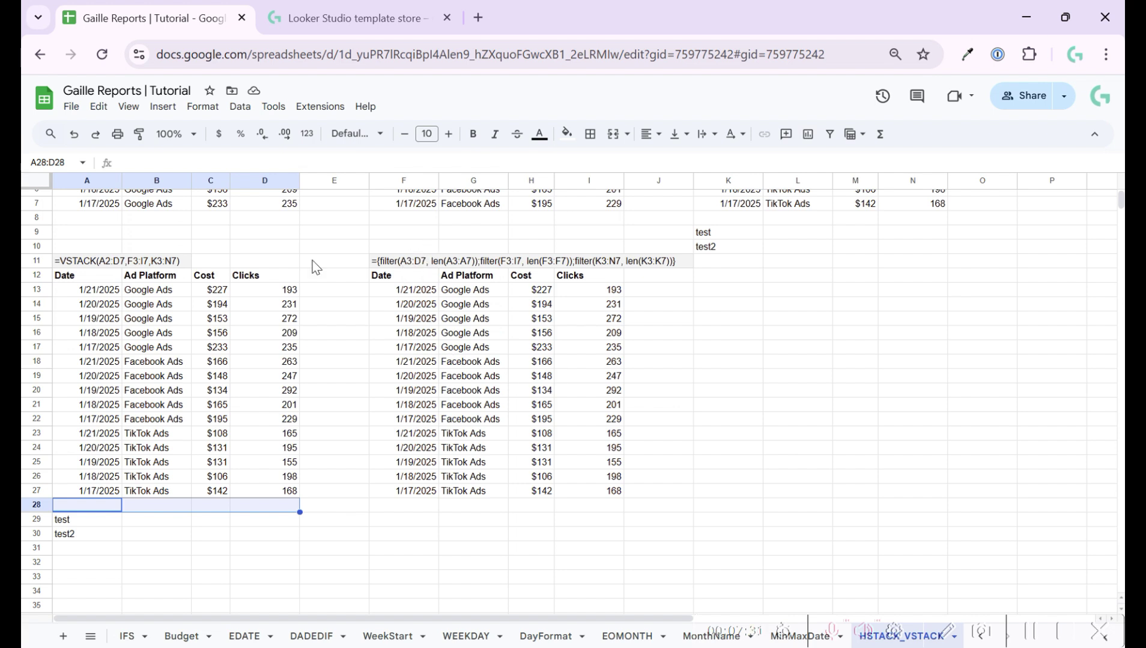
{"action": "left_click_drag", "start_coordinate": [728, 233], "coordinate": [739, 295]}
{"action": "key", "text": "Delete"}
{"action": "left_click", "coordinate": [453, 234]}
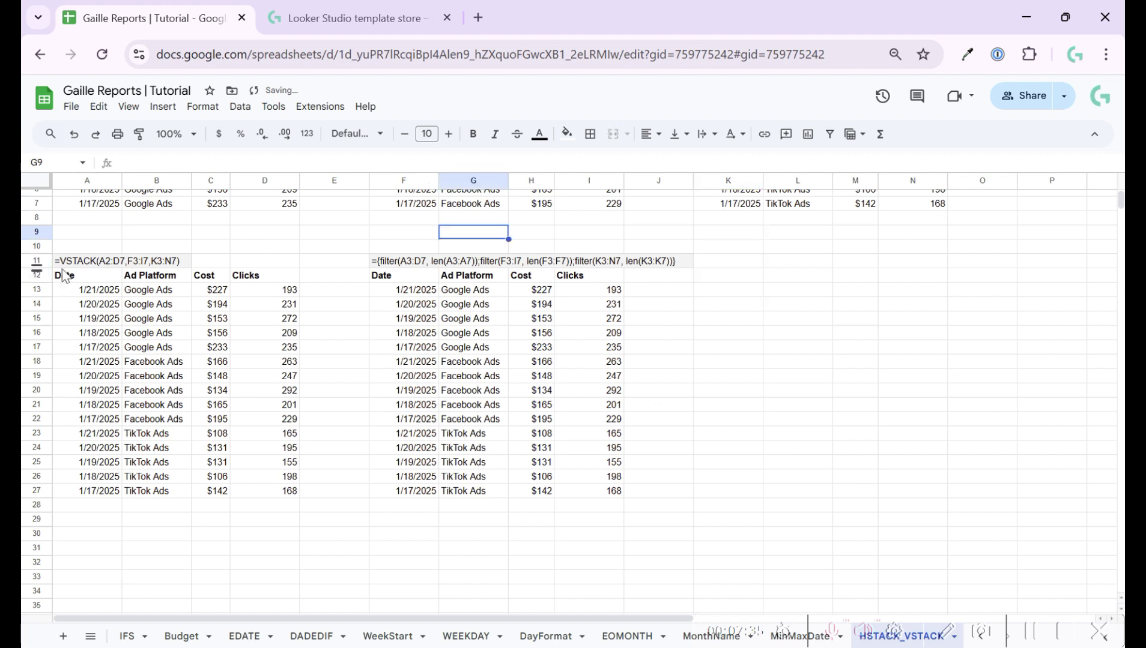
Step: Edit the A12 VSTACK to restore K3:N7 and try an open-ended F3:I range
{"action": "left_click", "coordinate": [97, 281]}
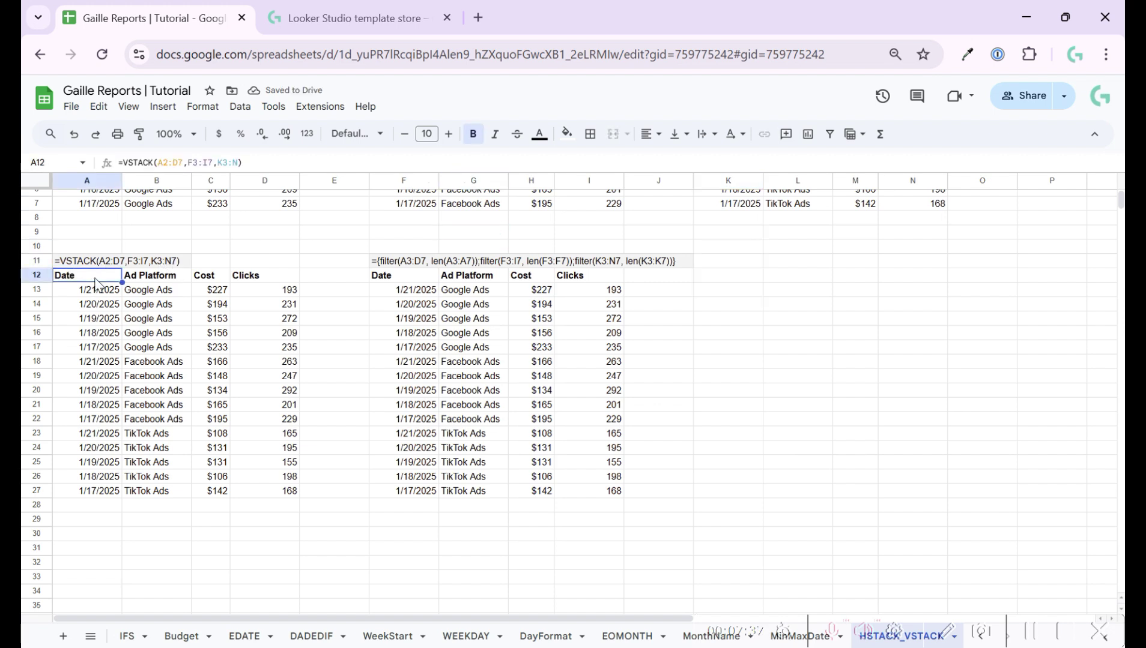
{"action": "left_click", "coordinate": [236, 162]}
{"action": "type", "text": "7"}
{"action": "key", "text": "Left"}
{"action": "key", "text": "Left"}
{"action": "key", "text": "Left"}
{"action": "key", "text": "Left"}
{"action": "key", "text": "Left"}
{"action": "key", "text": "BackSpace"}
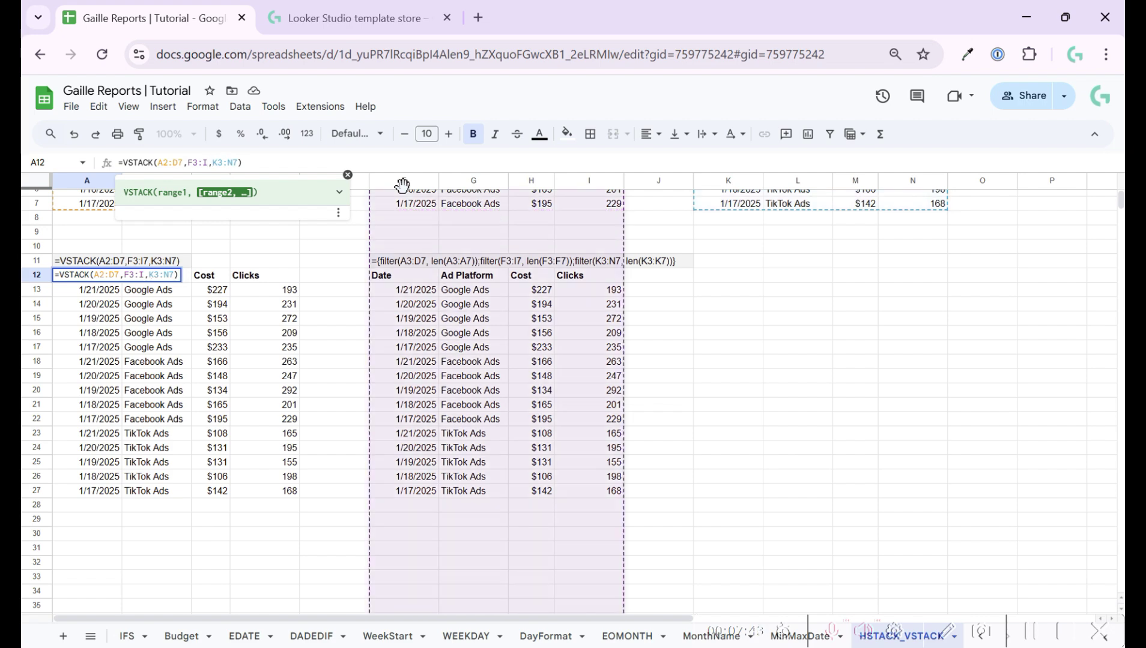
{"action": "key", "text": "Return"}
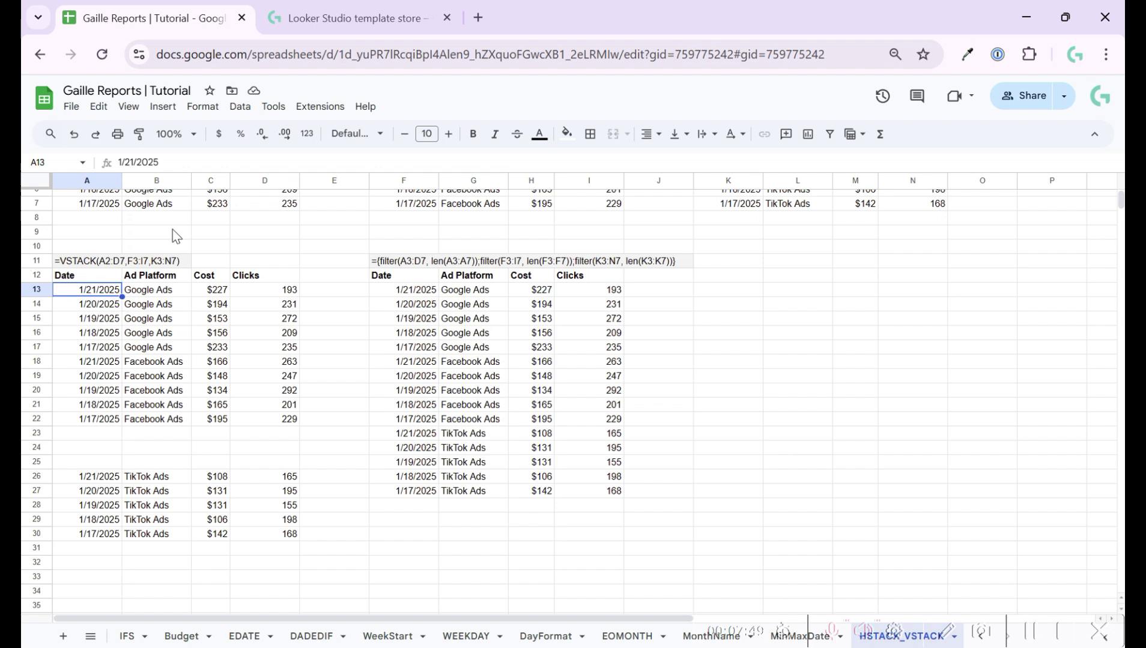
Step: Restore the Facebook range to F3:I7 in the A12 VSTACK formula
{"action": "left_click", "coordinate": [93, 276]}
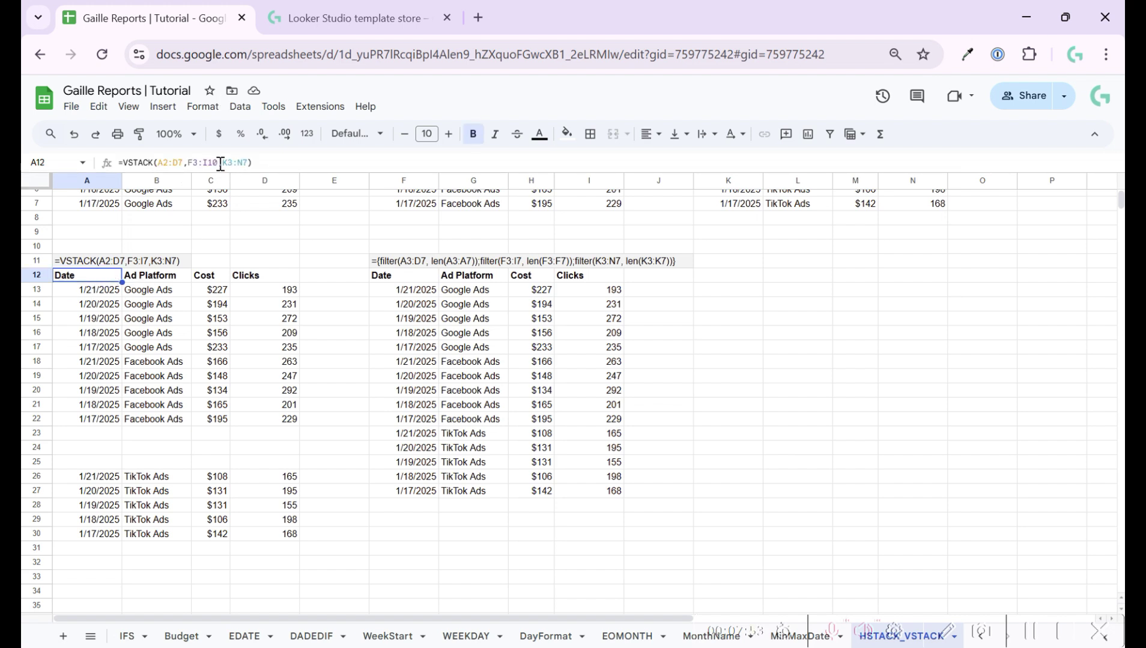
{"action": "left_click", "coordinate": [213, 163]}
{"action": "key", "text": "BackSpace"}
{"action": "type", "text": "7"}
{"action": "key", "text": "Return"}
{"action": "scroll", "coordinate": [254, 229], "scroll_direction": "up", "scroll_amount": 2}
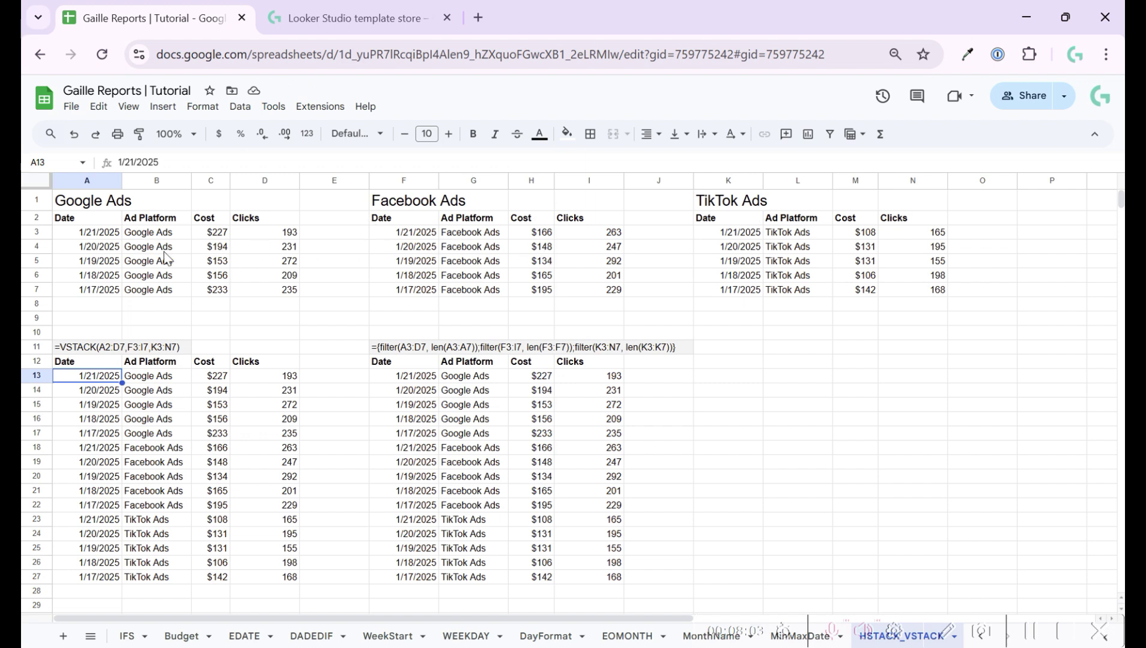
{"action": "left_click_drag", "start_coordinate": [161, 235], "coordinate": [276, 290]}
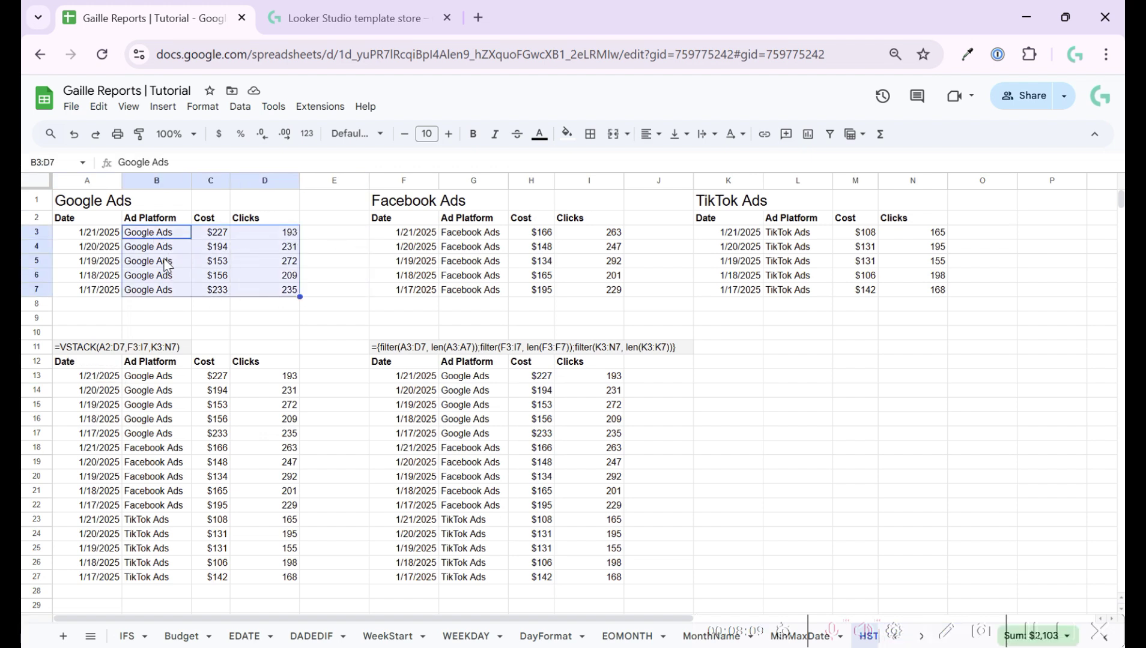
{"action": "left_click", "coordinate": [78, 355]}
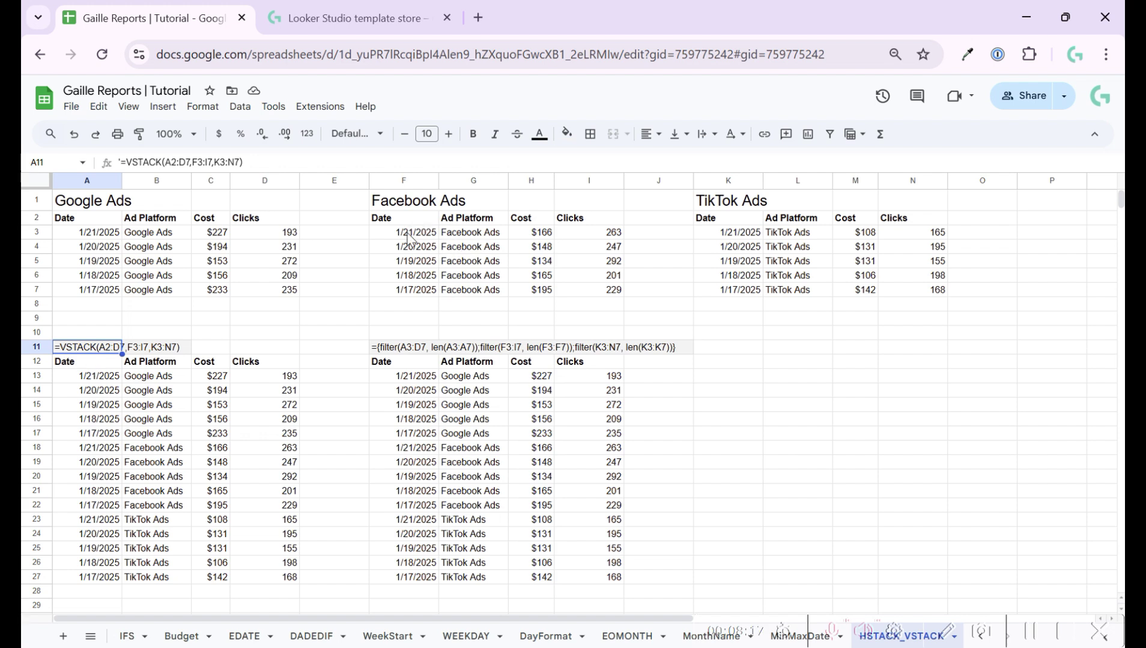
{"action": "left_click", "coordinate": [402, 352]}
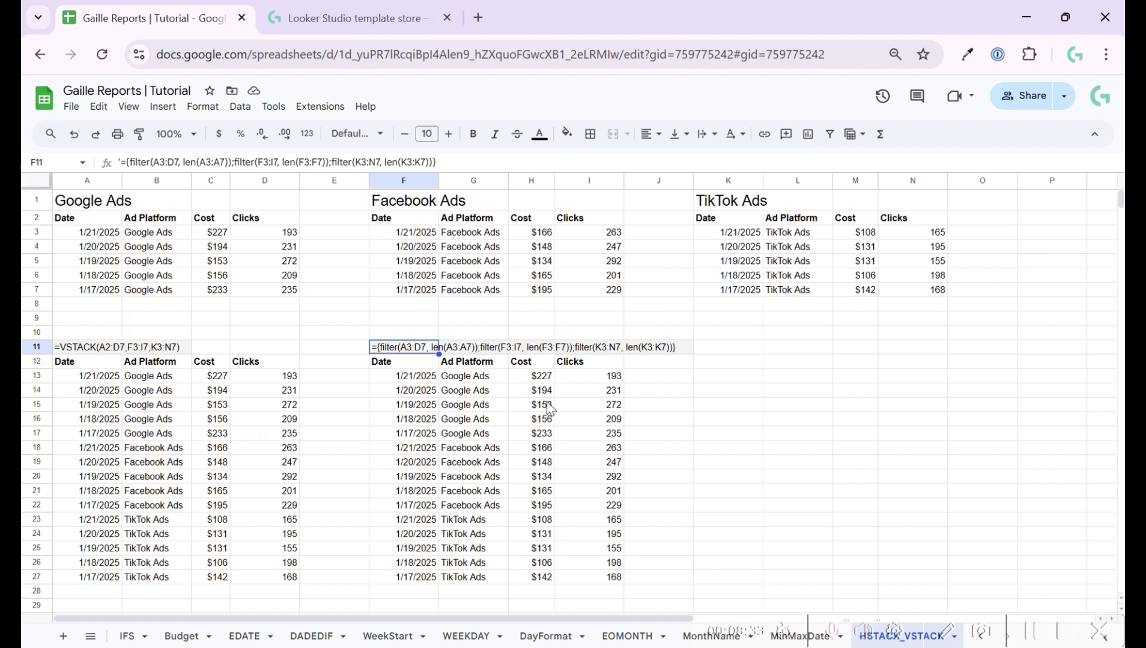
{"action": "scroll", "coordinate": [180, 380], "scroll_direction": "down", "scroll_amount": 8}
Step: Enter =HSTACK(A2:D7,H2:H7,M2:M7) in A33 to join Google Ads data with the Facebook and TikTok Cost columns
{"action": "left_click", "coordinate": [93, 319]}
{"action": "type", "text": "=hs"}
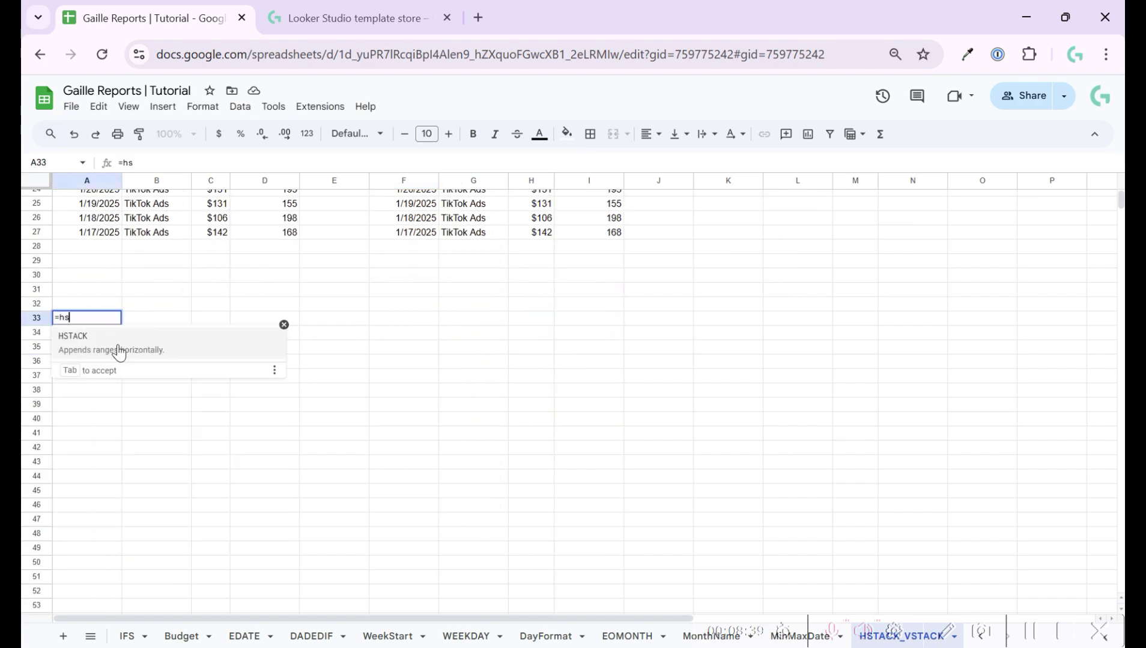
{"action": "left_click", "coordinate": [114, 347]}
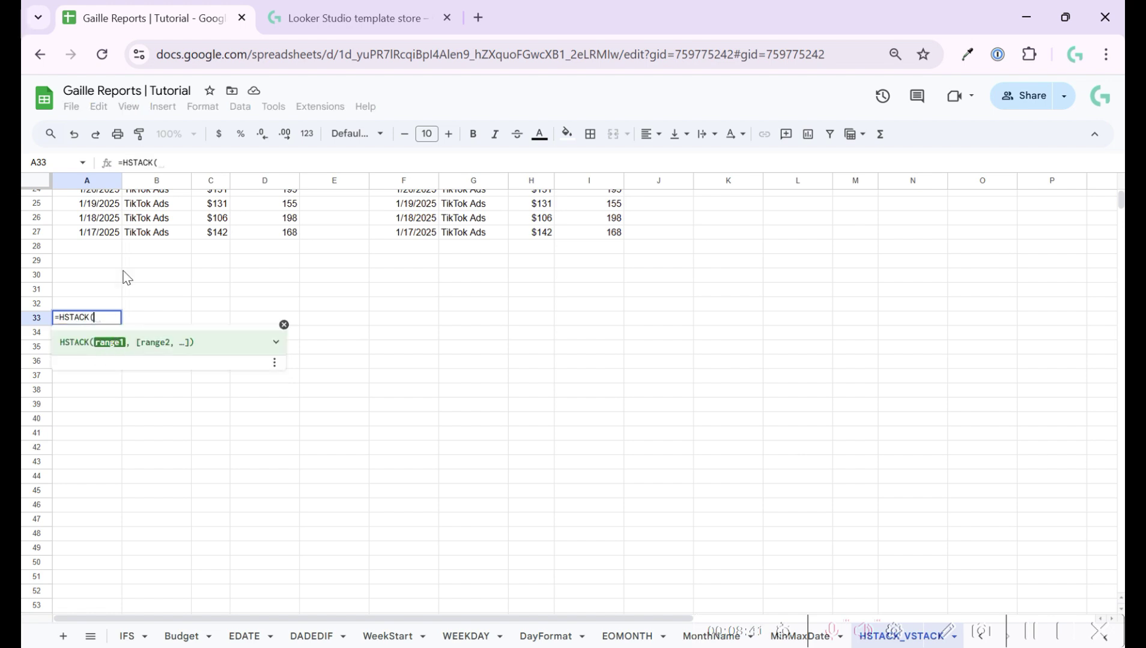
{"action": "scroll", "coordinate": [215, 300], "scroll_direction": "up", "scroll_amount": 8}
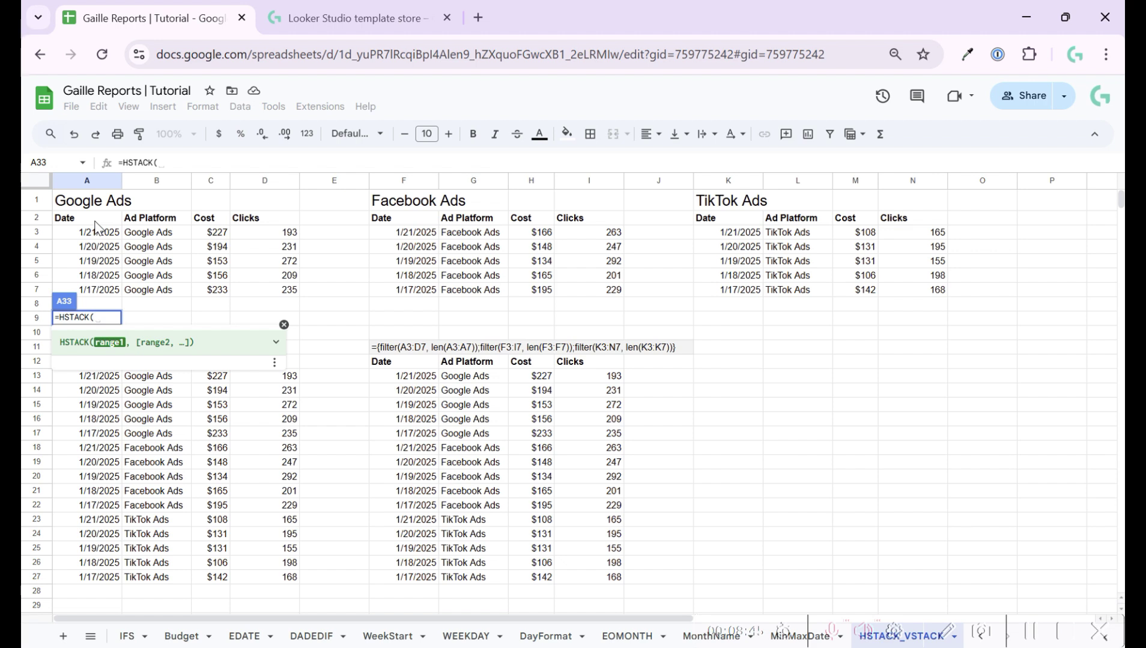
{"action": "left_click_drag", "start_coordinate": [95, 221], "coordinate": [273, 299]}
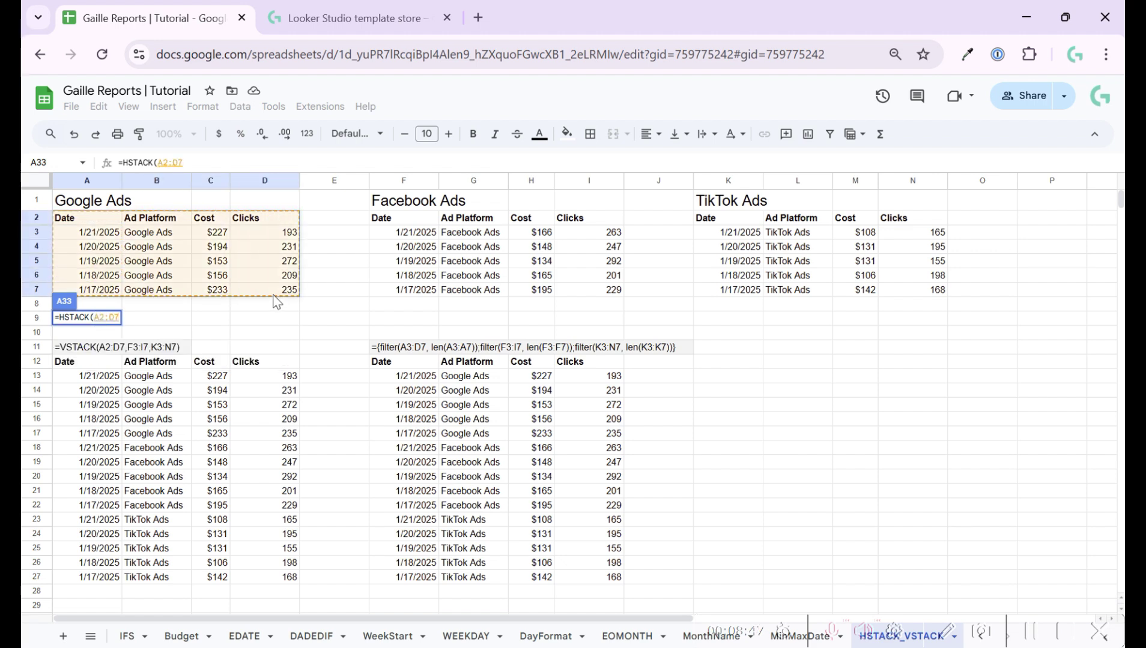
{"action": "type", "text": ","}
{"action": "left_click_drag", "start_coordinate": [531, 219], "coordinate": [535, 293]}
{"action": "type", "text": ","}
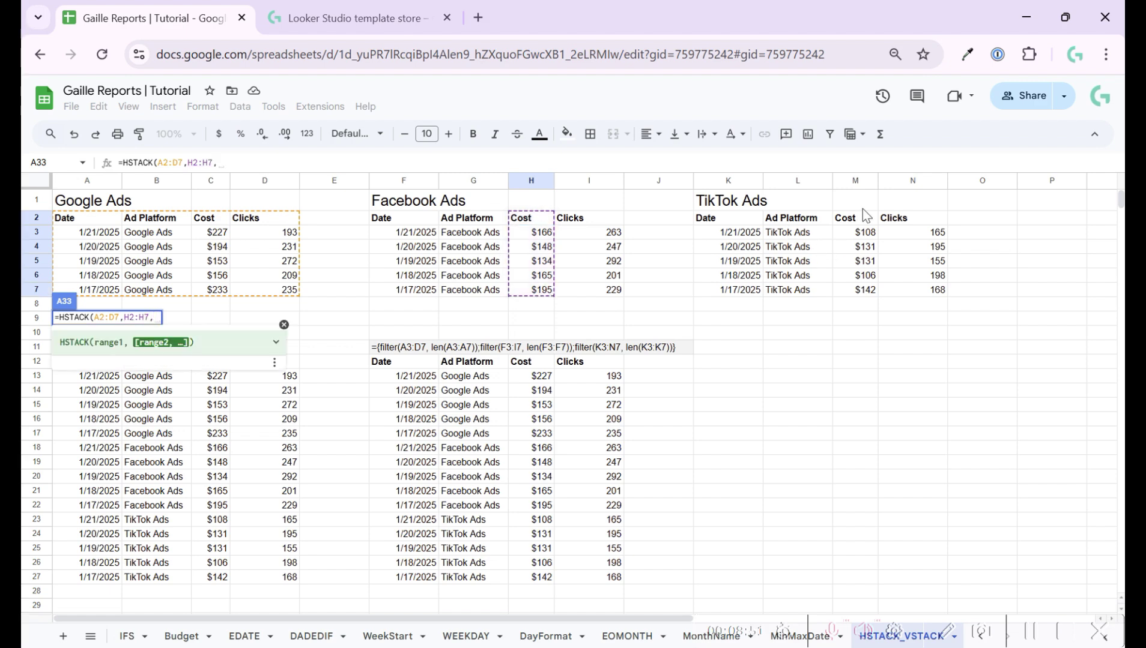
{"action": "left_click_drag", "start_coordinate": [862, 209], "coordinate": [862, 293]}
{"action": "key", "text": "Return"}
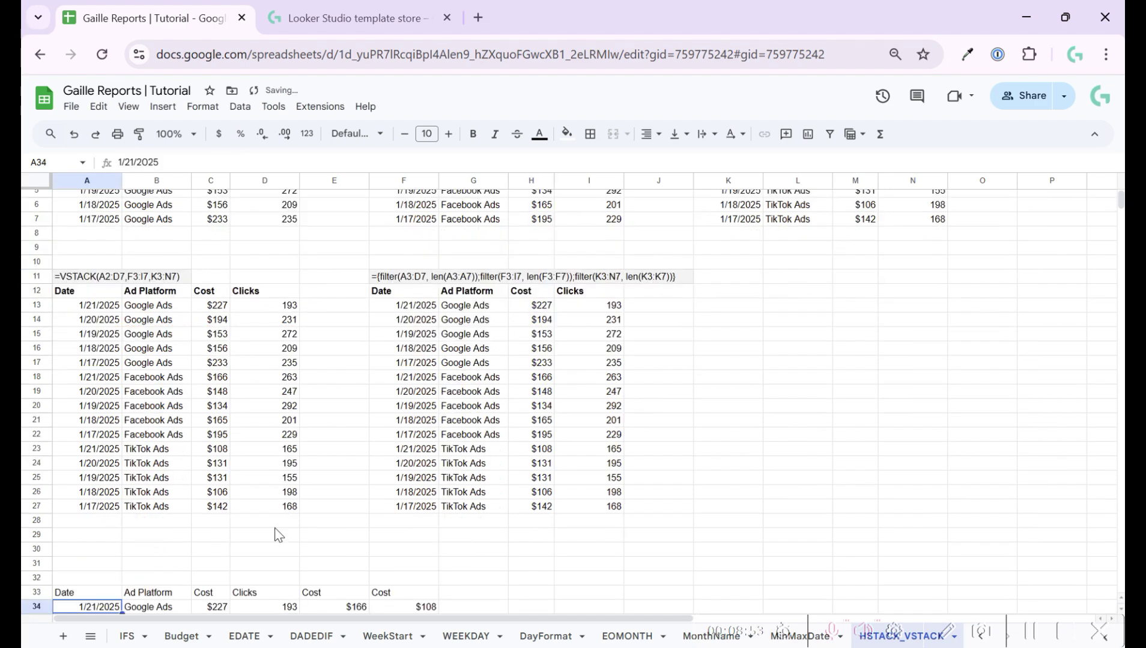
Step: Clear the marked Clicks and Cost output range, then reopen the A33 HSTACK formula for editing
{"action": "scroll", "coordinate": [279, 534], "scroll_direction": "down", "scroll_amount": 3}
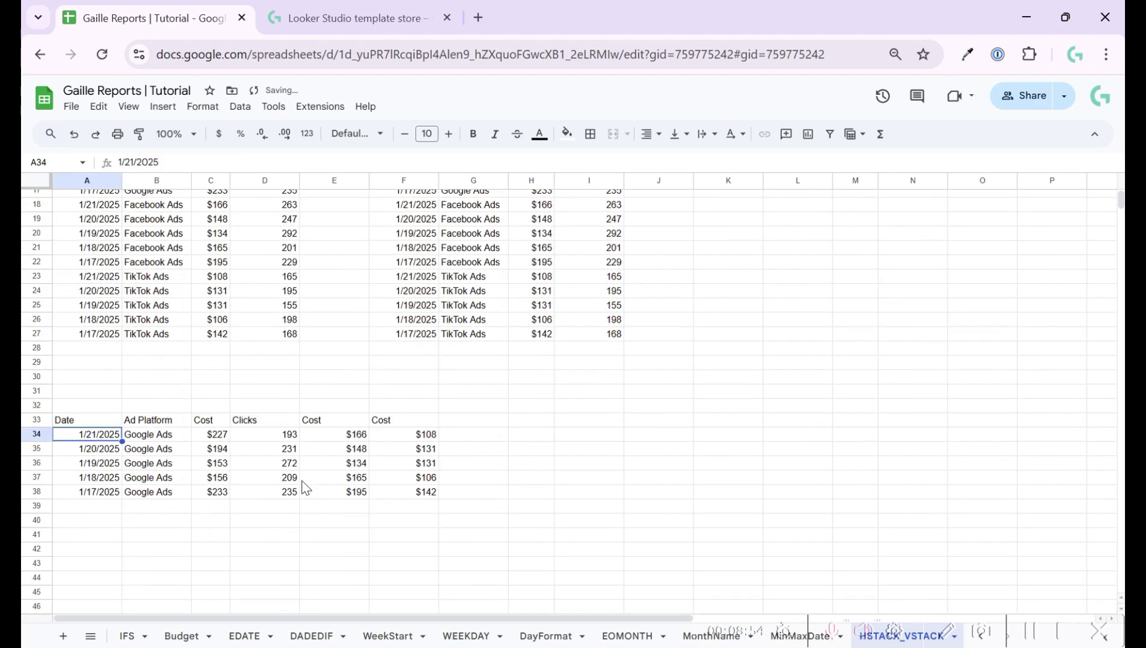
{"action": "left_click", "coordinate": [210, 409]}
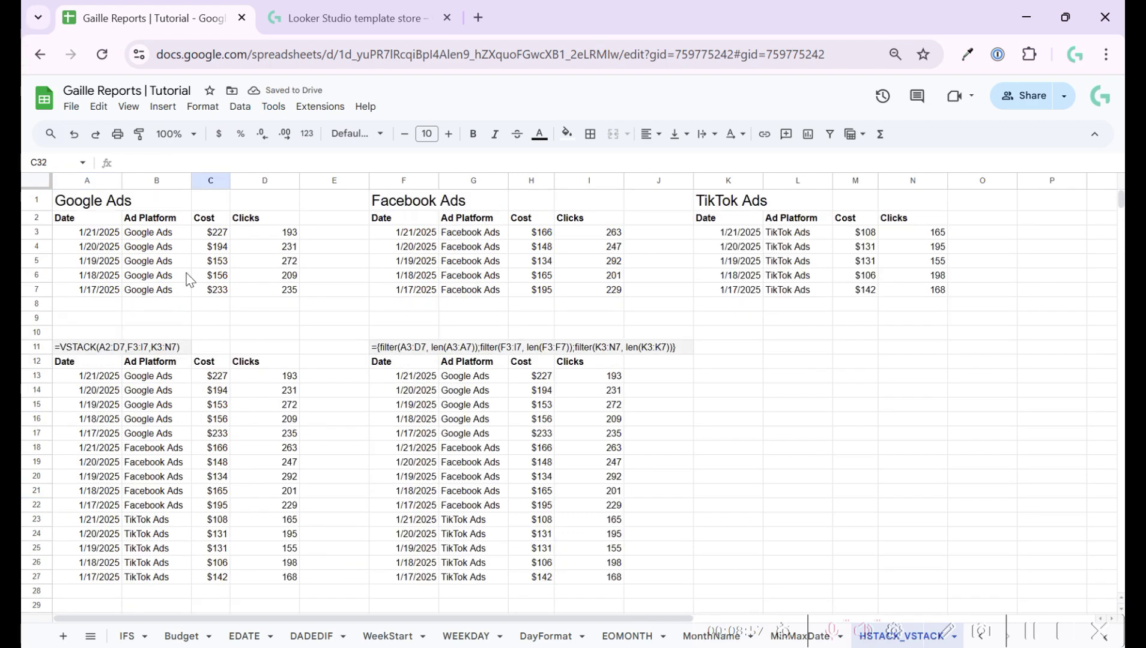
{"action": "scroll", "coordinate": [418, 351], "scroll_direction": "down", "scroll_amount": 2}
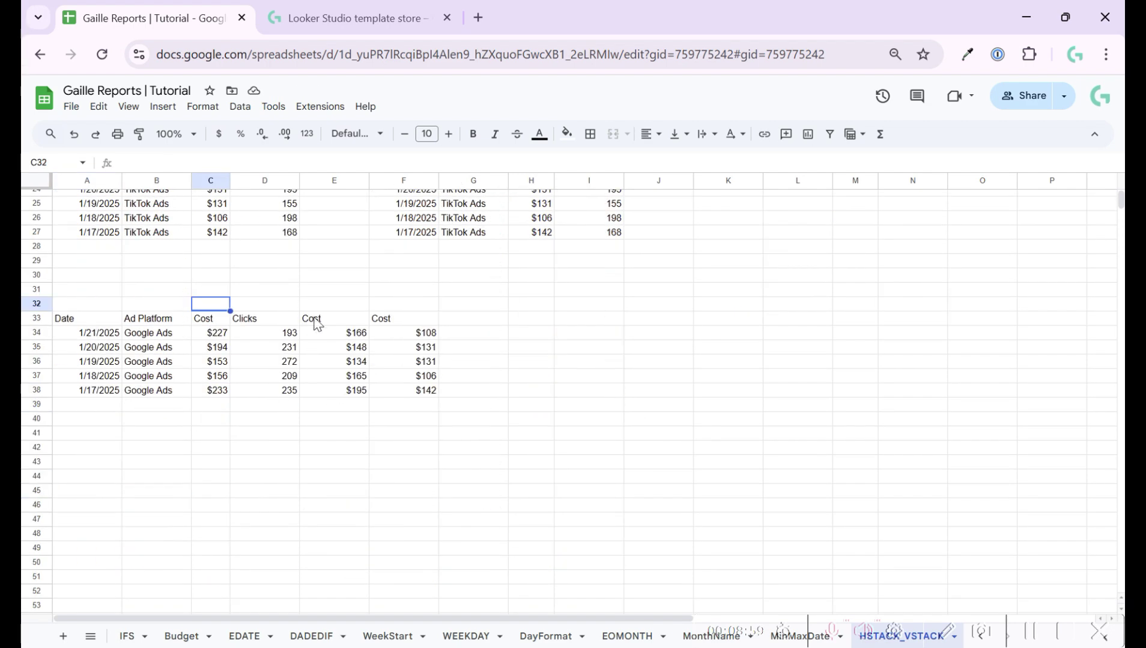
{"action": "left_click_drag", "start_coordinate": [240, 318], "coordinate": [415, 391]}
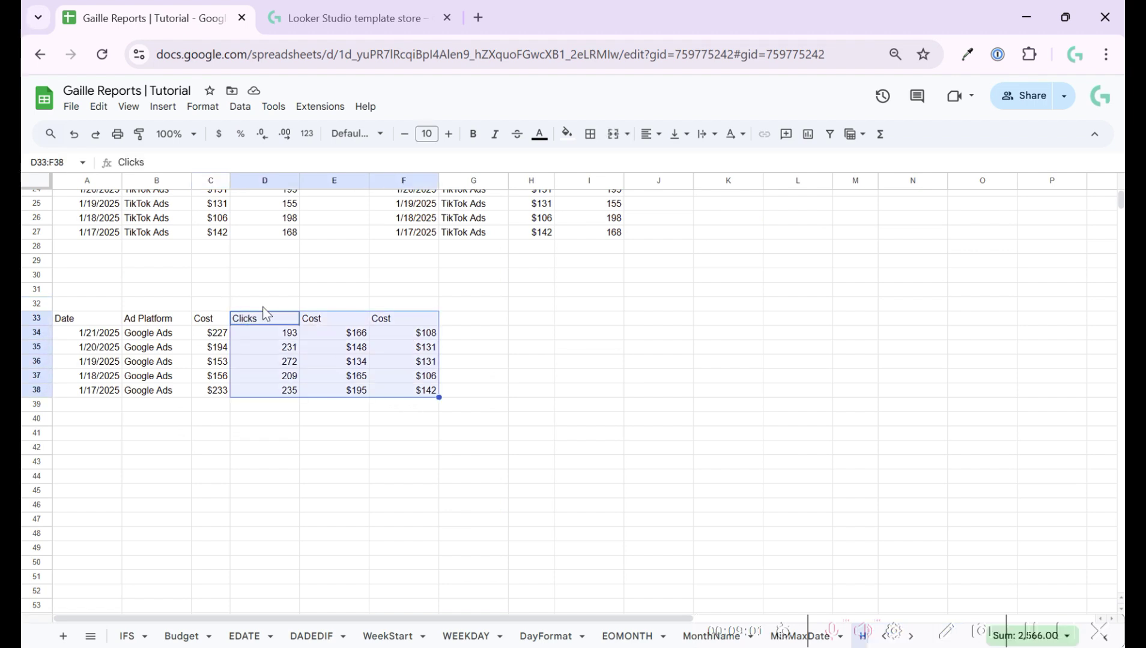
{"action": "left_click", "coordinate": [223, 305]}
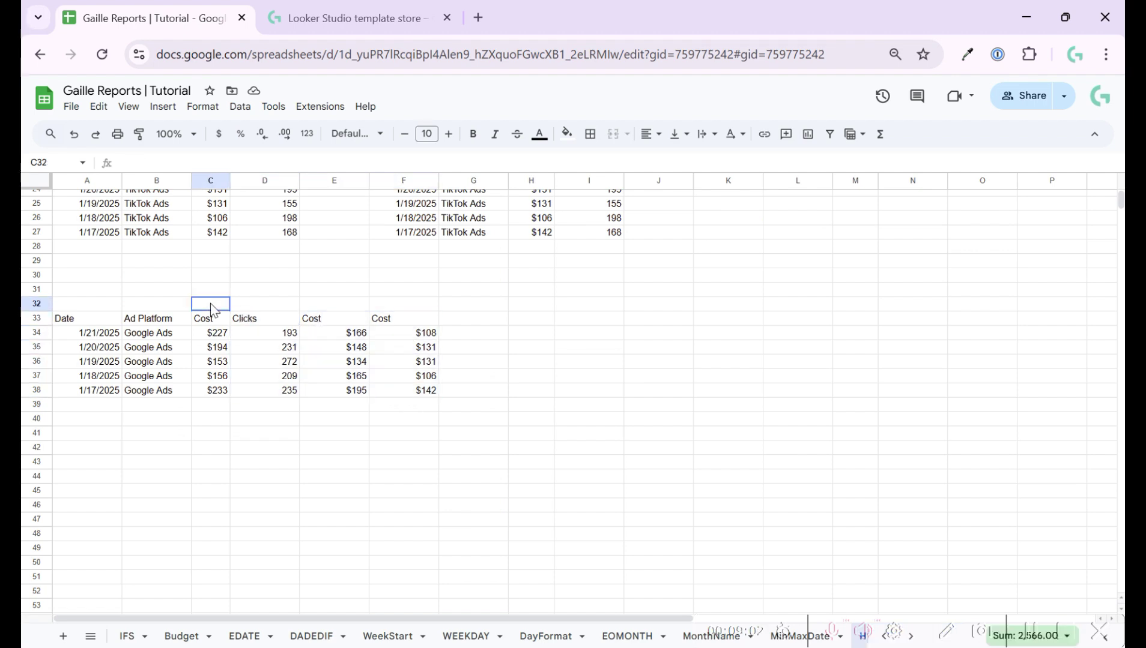
{"action": "left_click", "coordinate": [106, 319]}
{"action": "left_click", "coordinate": [184, 162]}
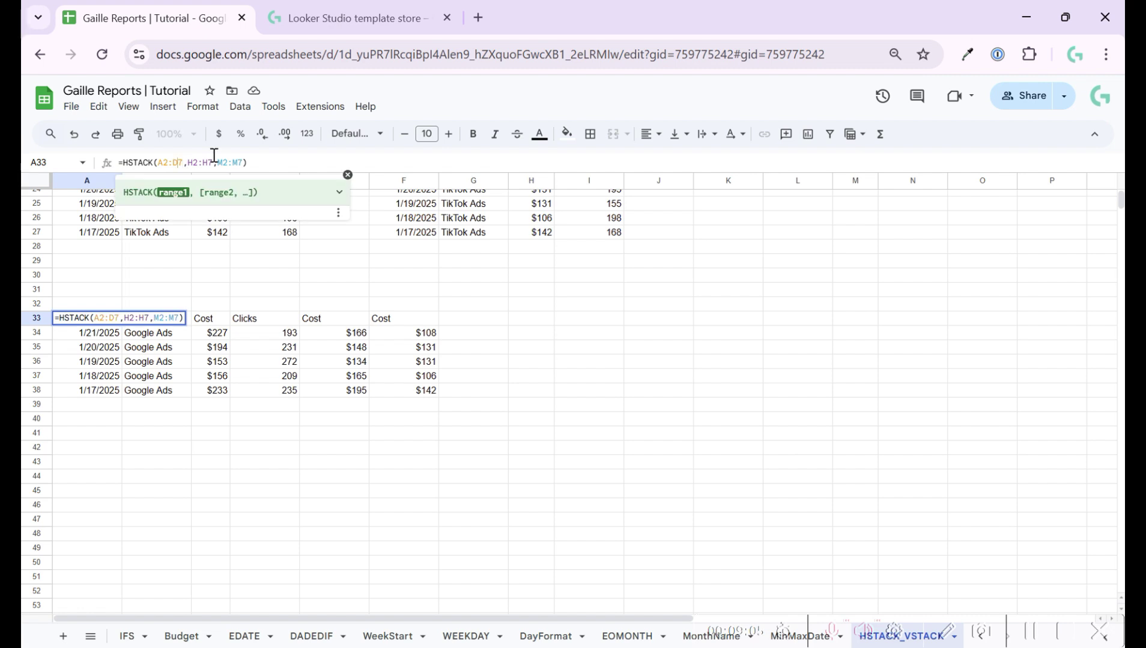
Step: Change the first range to A2:C7 so A33 reads =HSTACK(A2:C7,H2:H7,M2:M7)
{"action": "key", "text": "BackSpace"}
{"action": "type", "text": "C"}
{"action": "key", "text": "Return"}
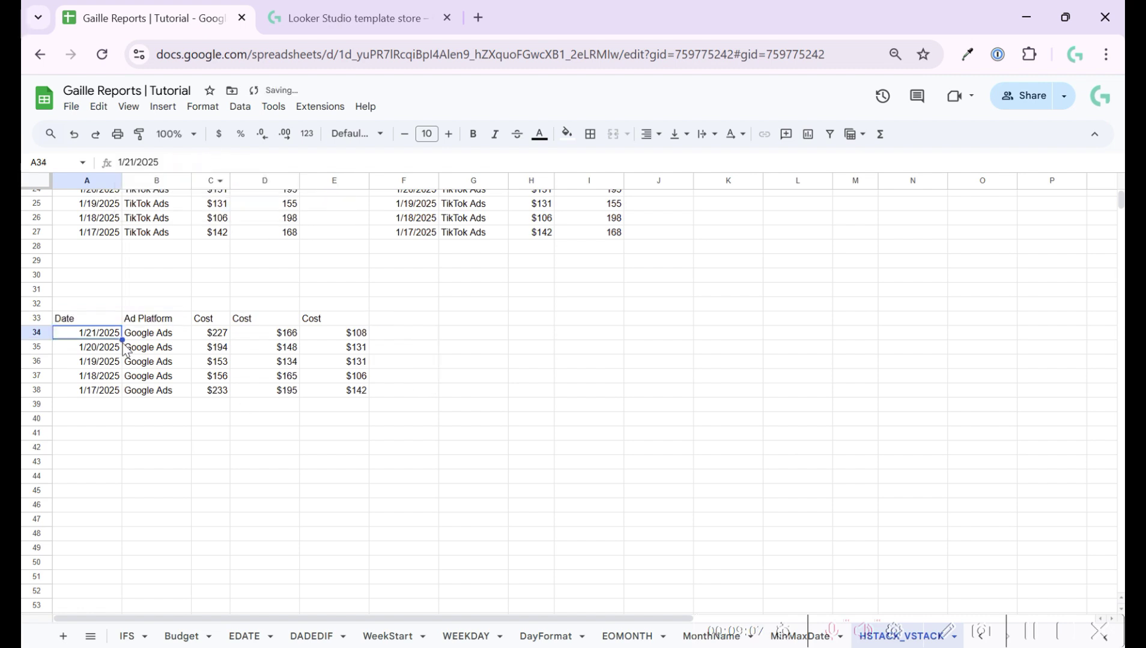
{"action": "left_click", "coordinate": [203, 307]}
Step: Review the combined Google, Facebook and TikTok Cost table and the revised formula in A33
{"action": "scroll", "coordinate": [401, 298], "scroll_direction": "up", "scroll_amount": 8}
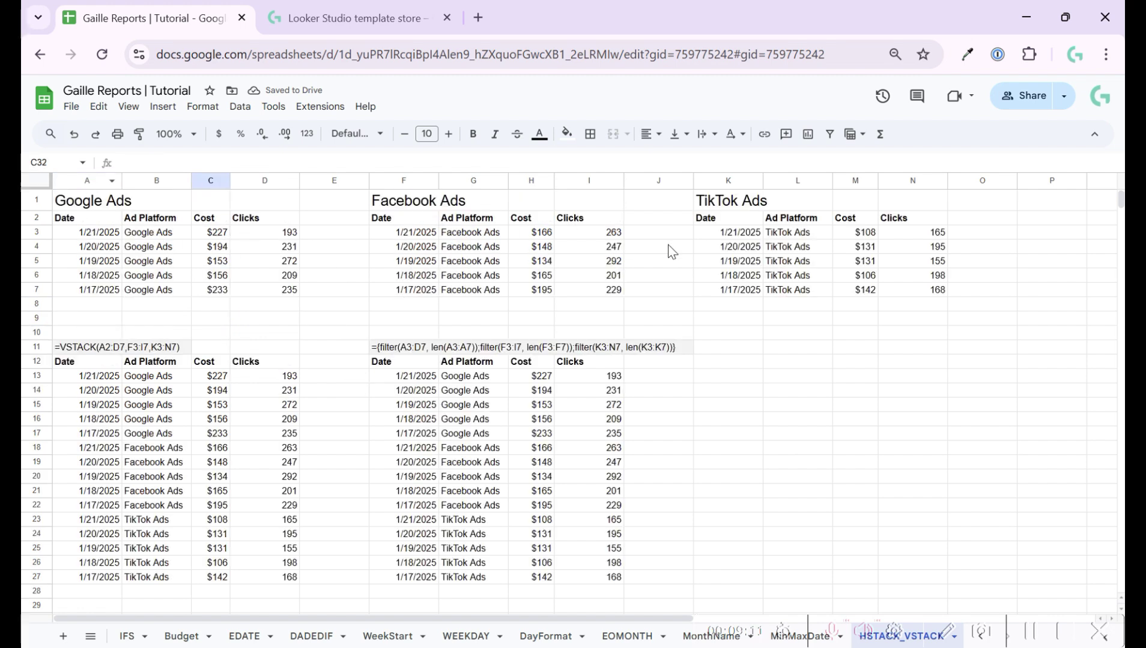
{"action": "scroll", "coordinate": [325, 257], "scroll_direction": "down", "scroll_amount": 8}
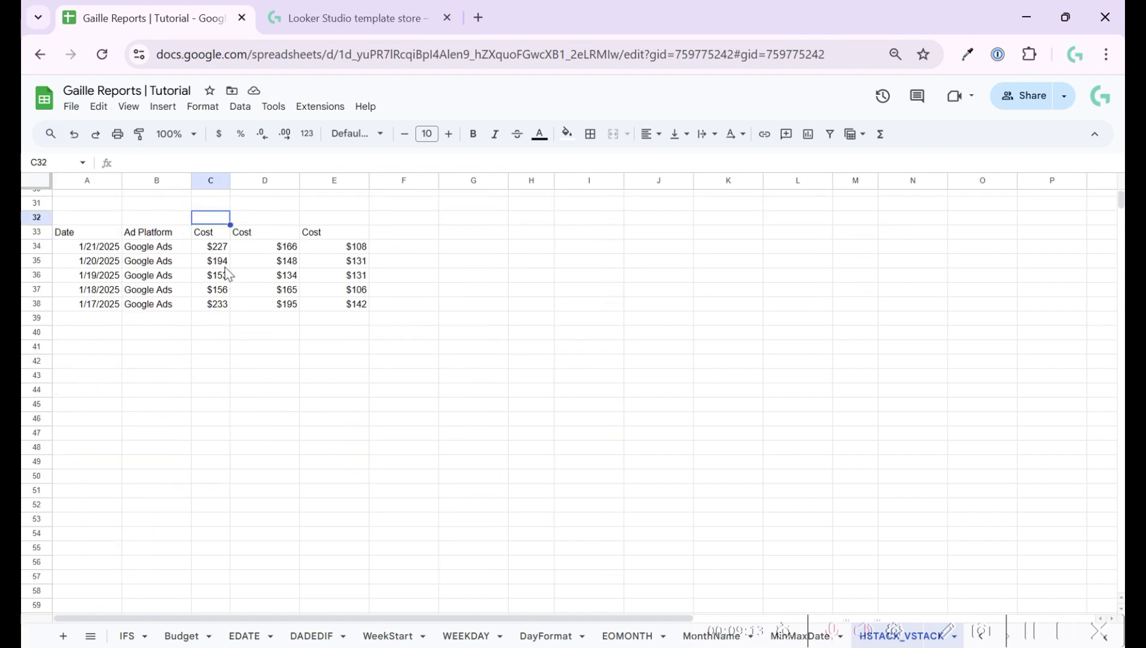
{"action": "scroll", "coordinate": [219, 331], "scroll_direction": "up", "scroll_amount": 2}
{"action": "left_click", "coordinate": [90, 307]}
{"action": "left_click", "coordinate": [85, 333]}
{"action": "left_click", "coordinate": [89, 323]}
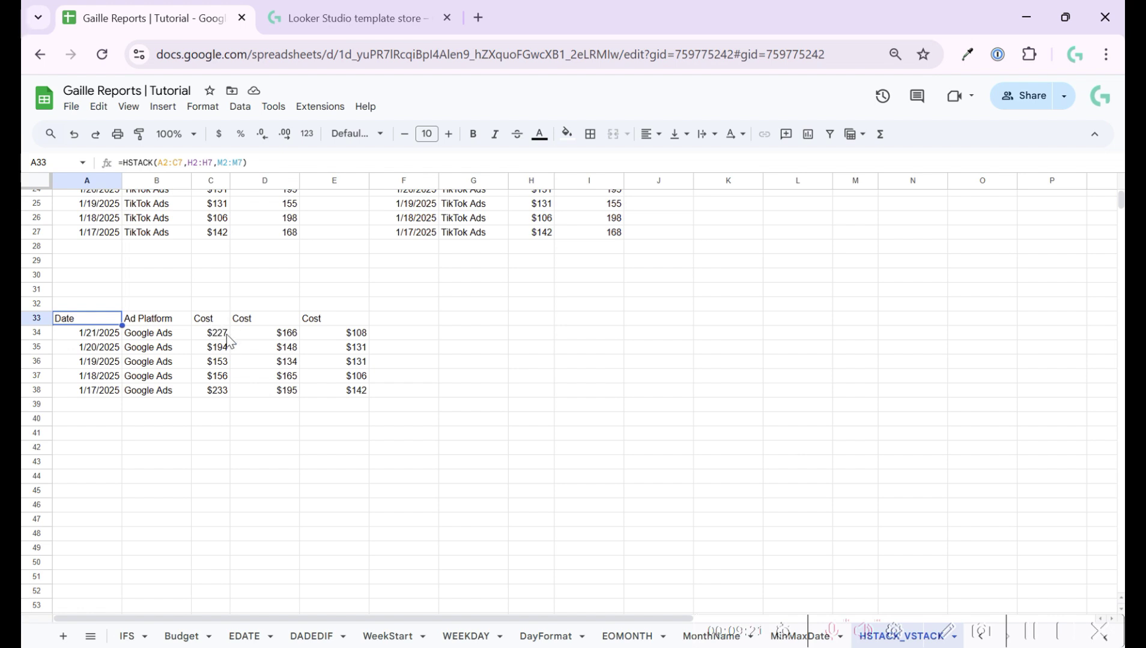
{"action": "scroll", "coordinate": [215, 330], "scroll_direction": "up", "scroll_amount": 6}
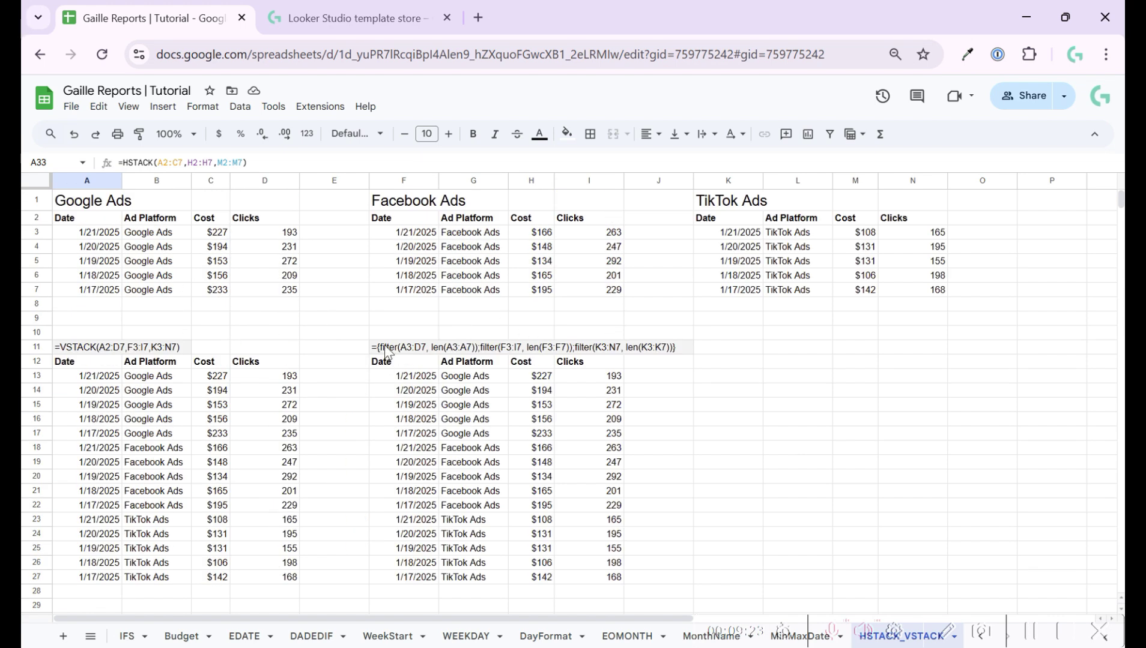
{"action": "left_click", "coordinate": [385, 352]}
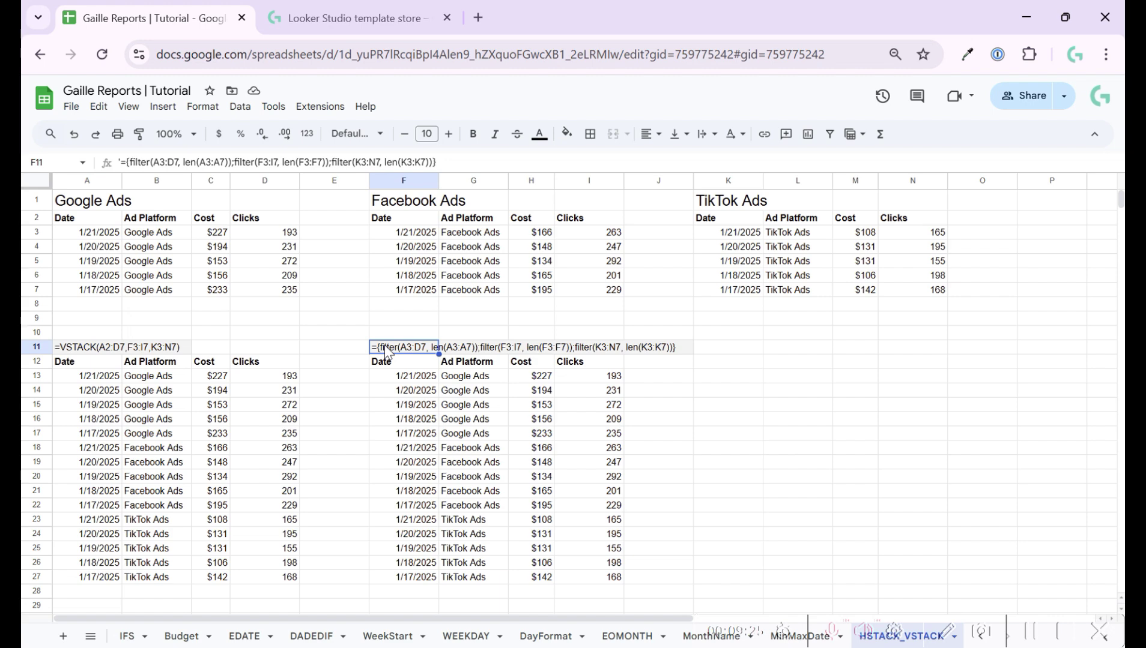
{"action": "scroll", "coordinate": [385, 352], "scroll_direction": "down", "scroll_amount": 4}
{"action": "left_click", "coordinate": [82, 497]}
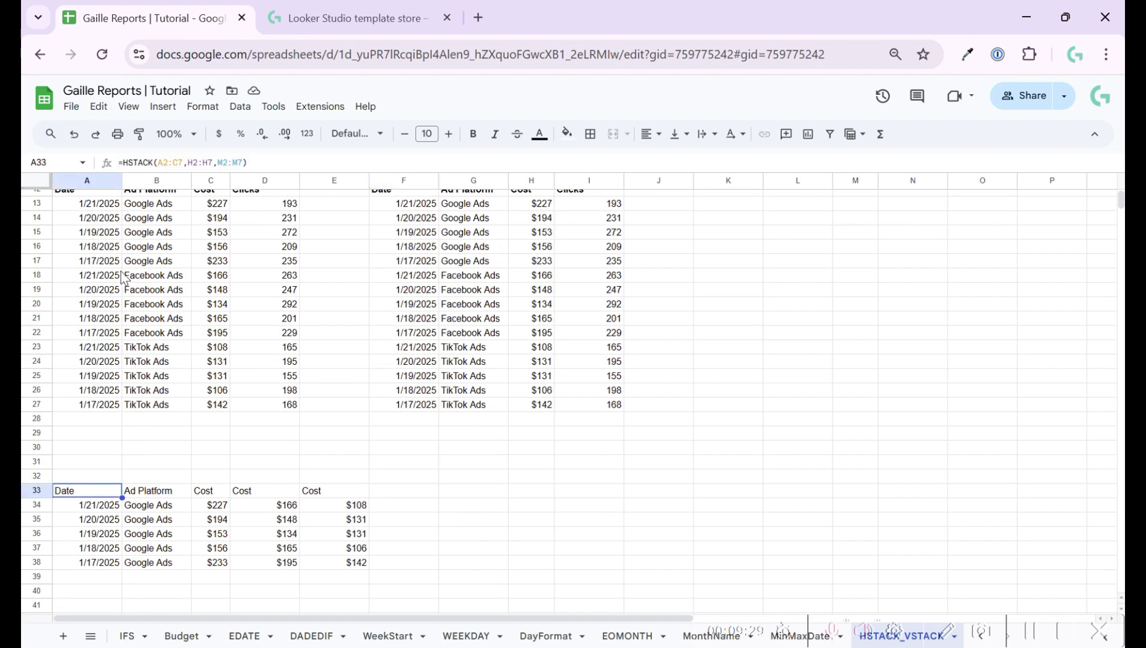
{"action": "scroll", "coordinate": [142, 299], "scroll_direction": "up", "scroll_amount": 4}
{"action": "scroll", "coordinate": [136, 463], "scroll_direction": "down", "scroll_amount": 4}
{"action": "scroll", "coordinate": [318, 461], "scroll_direction": "up", "scroll_amount": 4}
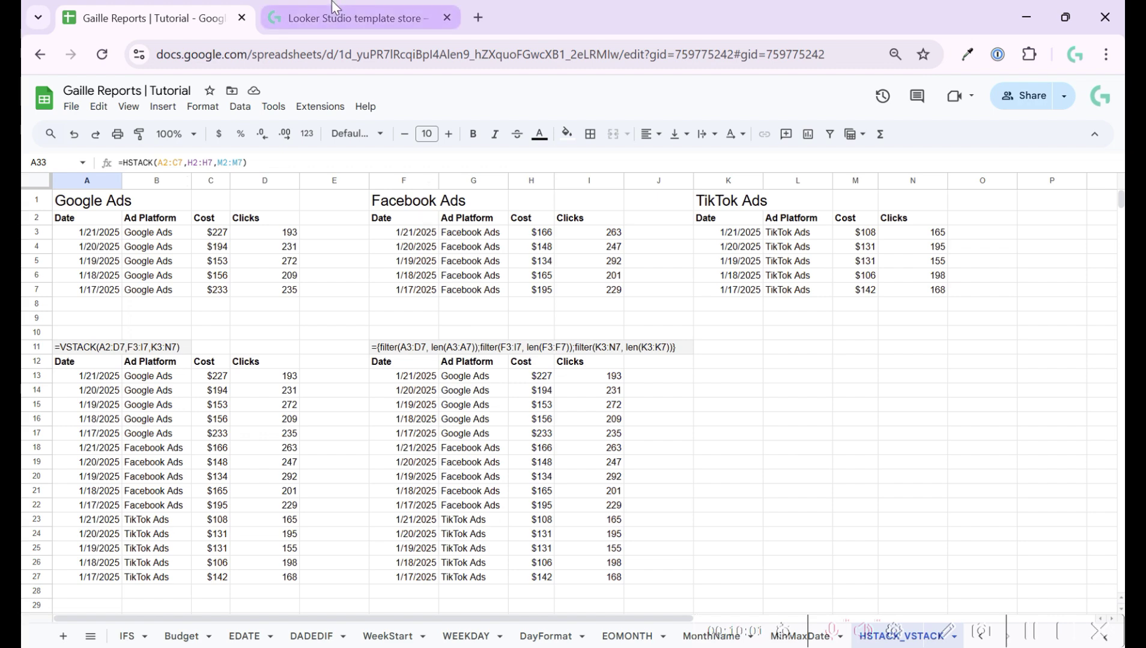
{"action": "left_click", "coordinate": [337, 18]}
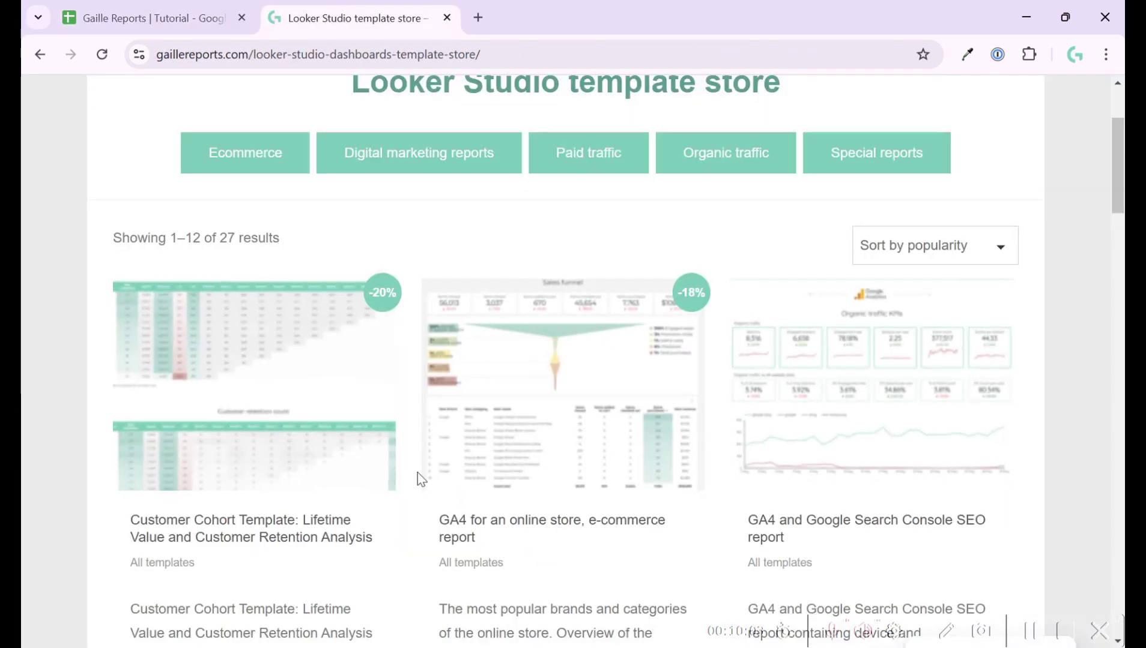
{"action": "scroll", "coordinate": [427, 477], "scroll_direction": "down", "scroll_amount": 5}
{"action": "scroll", "coordinate": [752, 426], "scroll_direction": "down", "scroll_amount": 5}
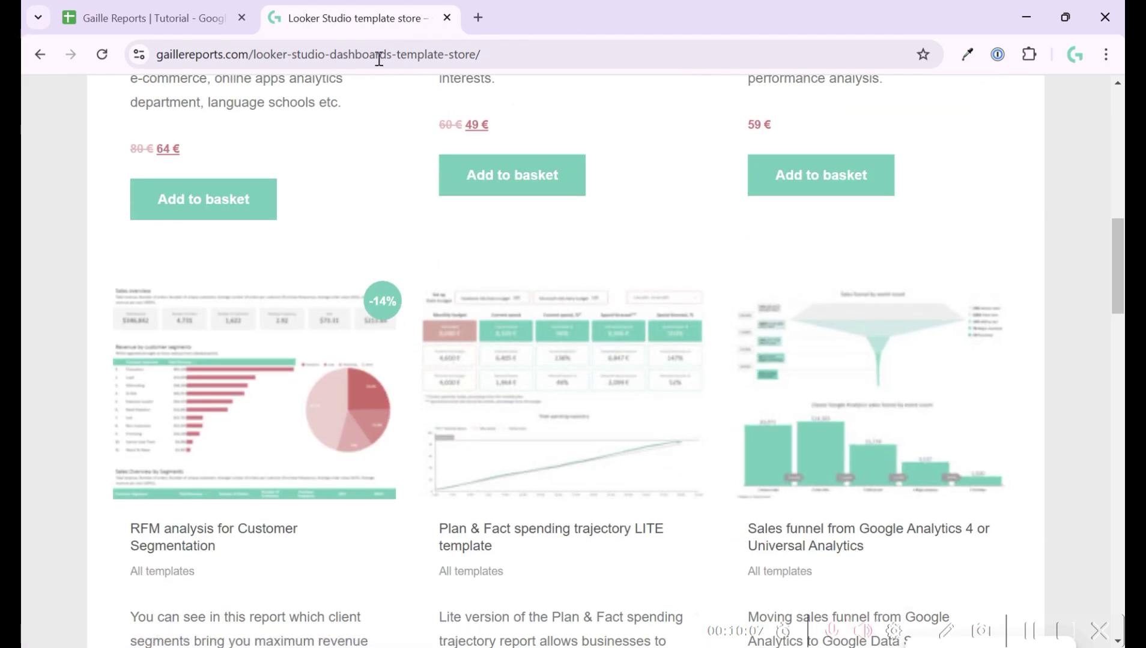
{"action": "scroll", "coordinate": [560, 361], "scroll_direction": "down", "scroll_amount": 5}
{"action": "scroll", "coordinate": [561, 355], "scroll_direction": "down", "scroll_amount": 10}
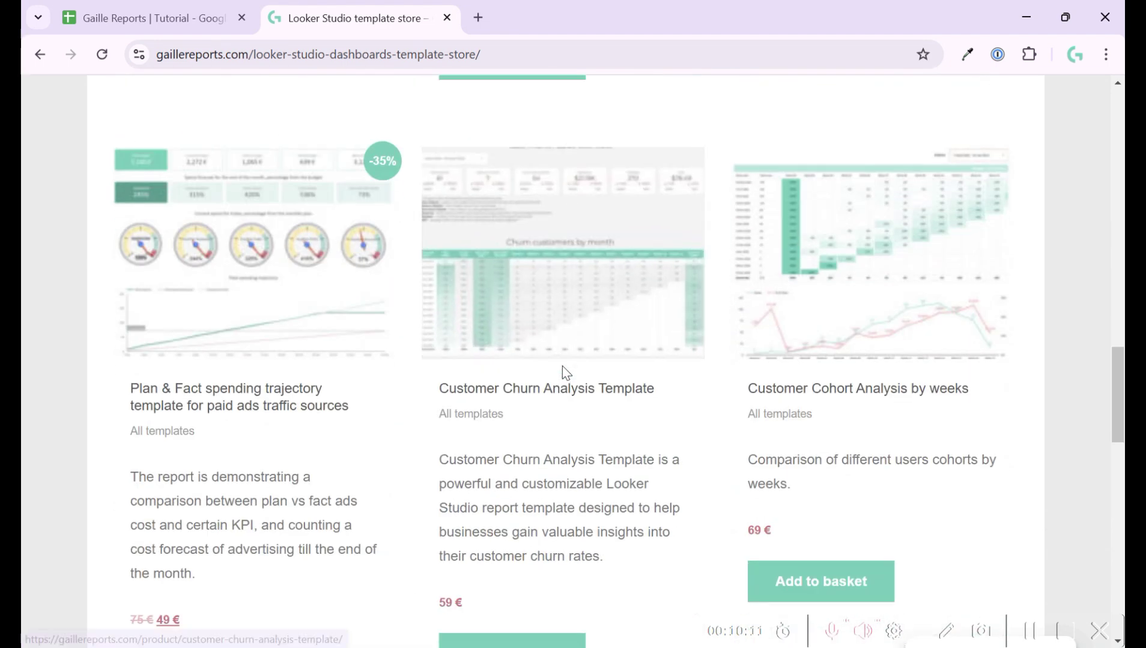
{"action": "scroll", "coordinate": [629, 400], "scroll_direction": "up", "scroll_amount": 10}
{"action": "left_click", "coordinate": [174, 18]}
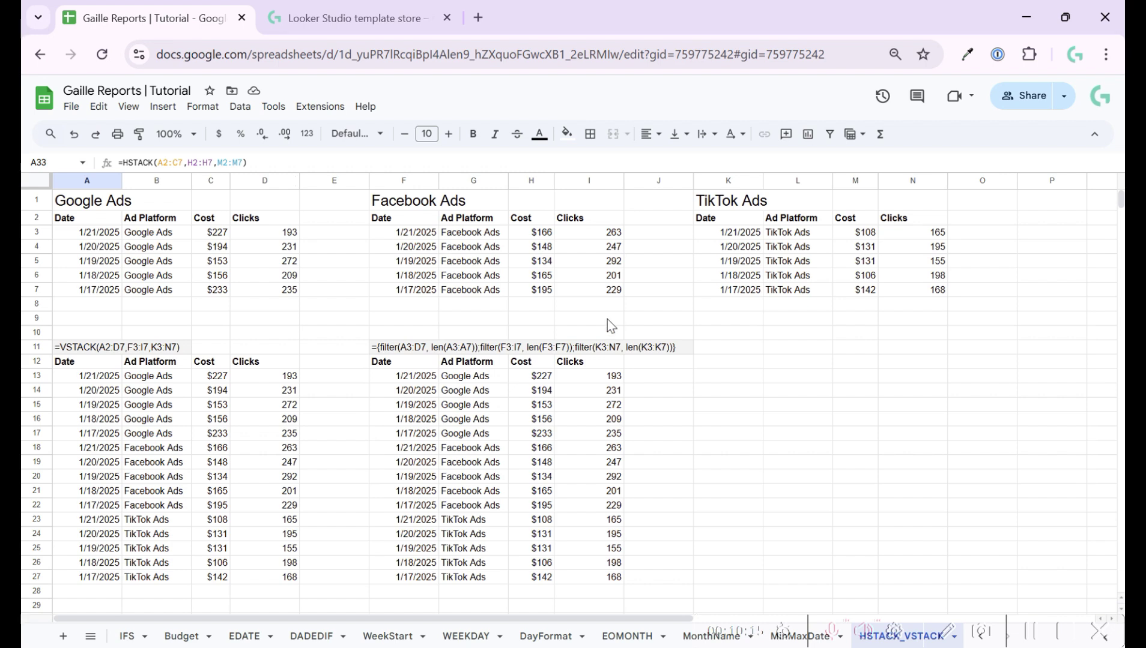